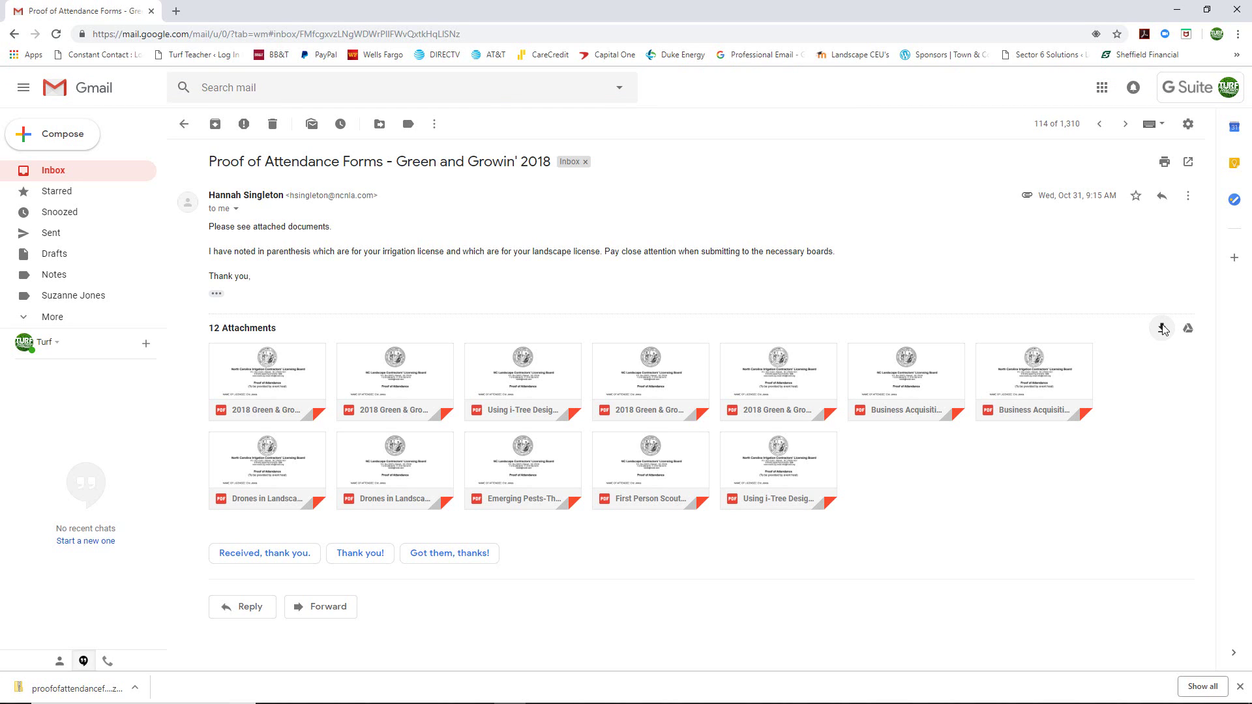
# - Open the downloaded proofofattendanceformsgreenandgrowin2018 archive and copy all the PDF forms inside it
pyautogui.click(136, 689)
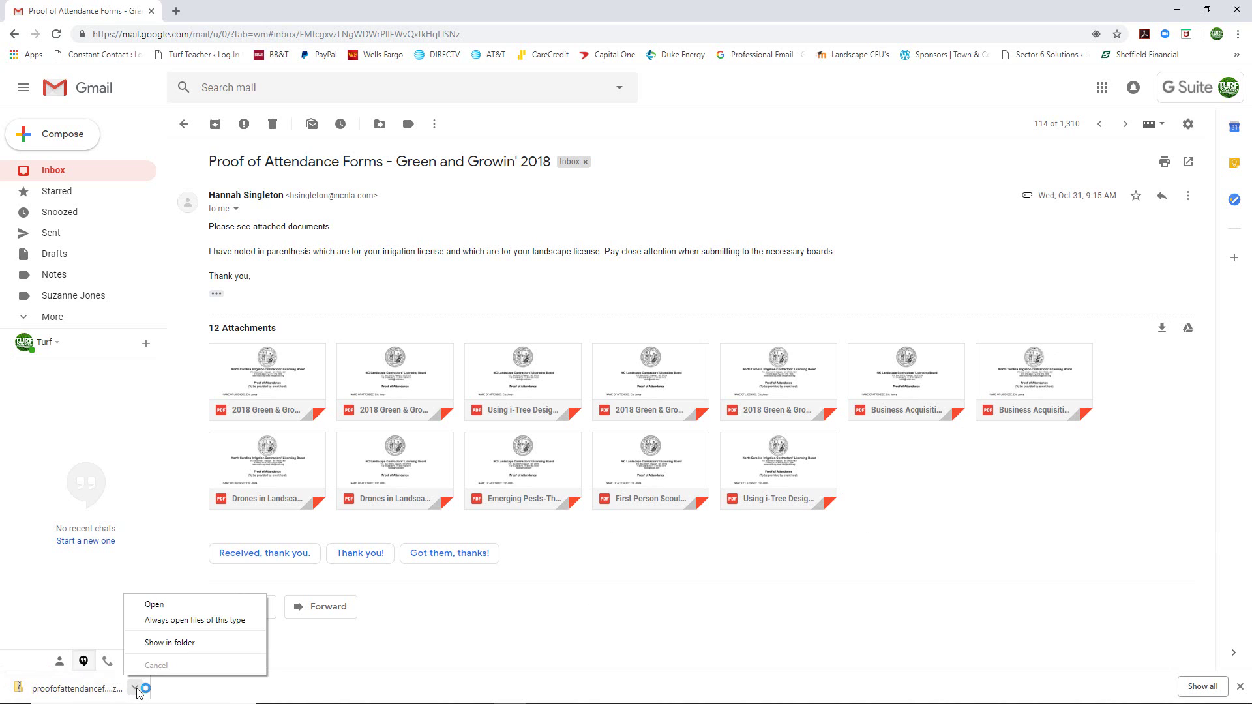
pyautogui.click(146, 610)
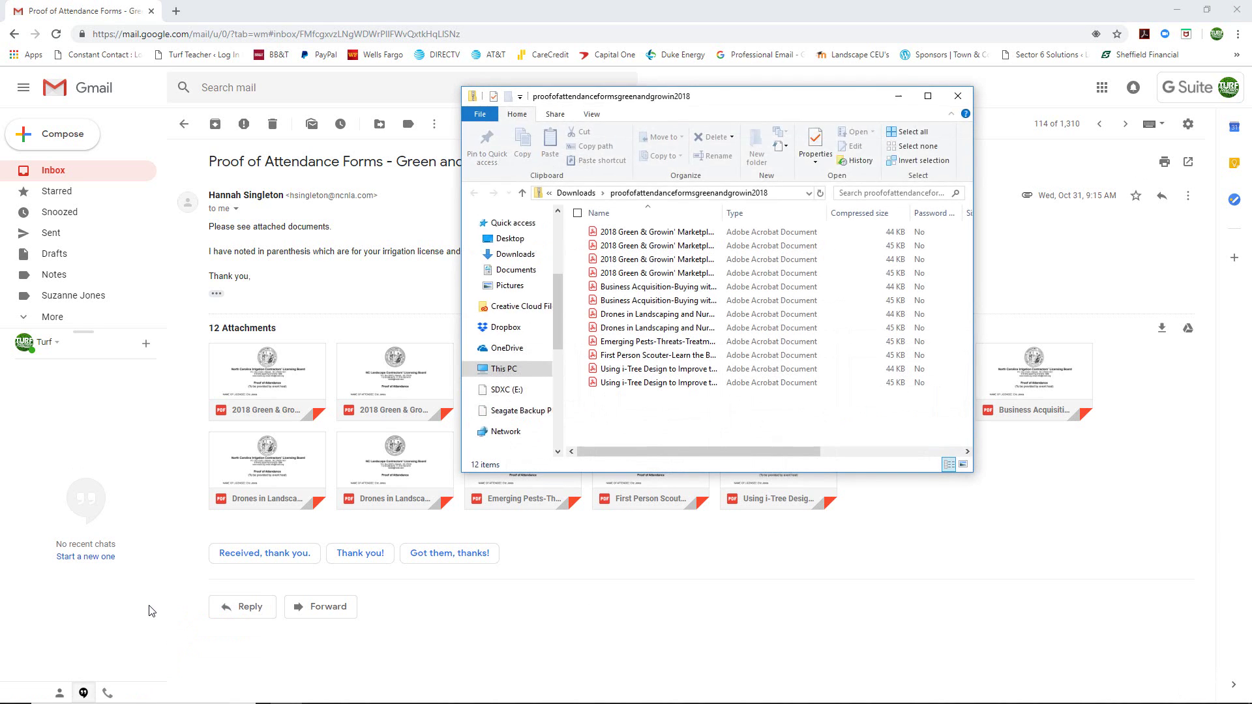
pyautogui.click(623, 235)
pyautogui.hotkey('shift', 'Down')
pyautogui.hotkey('shift', 'Down')
pyautogui.hotkey('shift', 'Down')
pyautogui.hotkey('shift', 'Down')
pyautogui.hotkey('shift', 'Down')
pyautogui.hotkey('shift', 'Down')
pyautogui.hotkey('shift', 'Down')
pyautogui.hotkey('shift', 'Down')
pyautogui.hotkey('shift', 'Down')
pyautogui.hotkey('shift', 'Down')
pyautogui.hotkey('shift', 'Down')
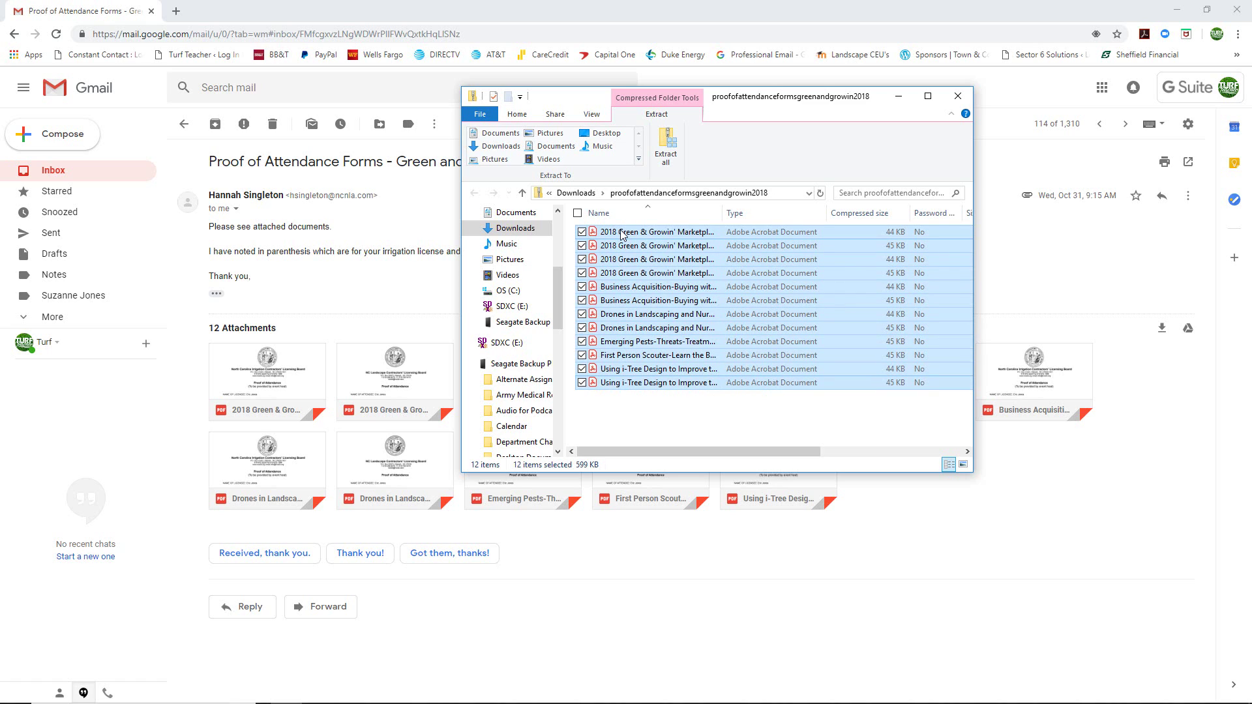
pyautogui.rightClick(684, 253)
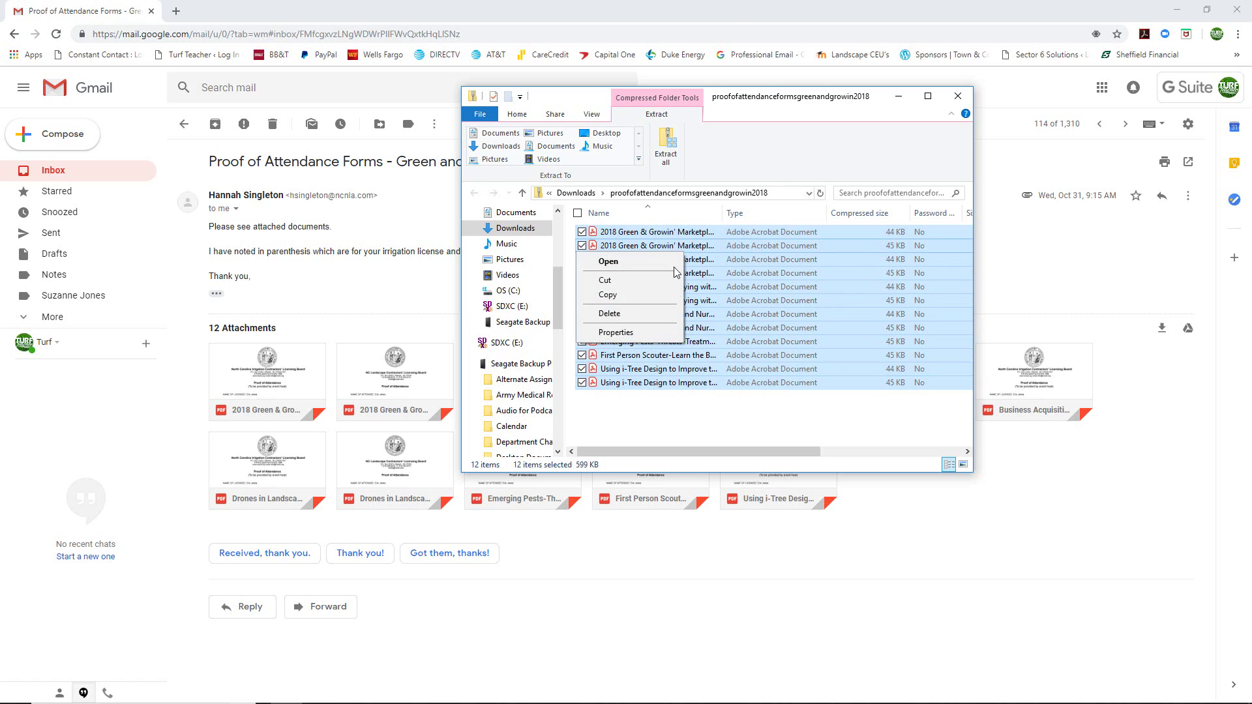
pyautogui.click(607, 295)
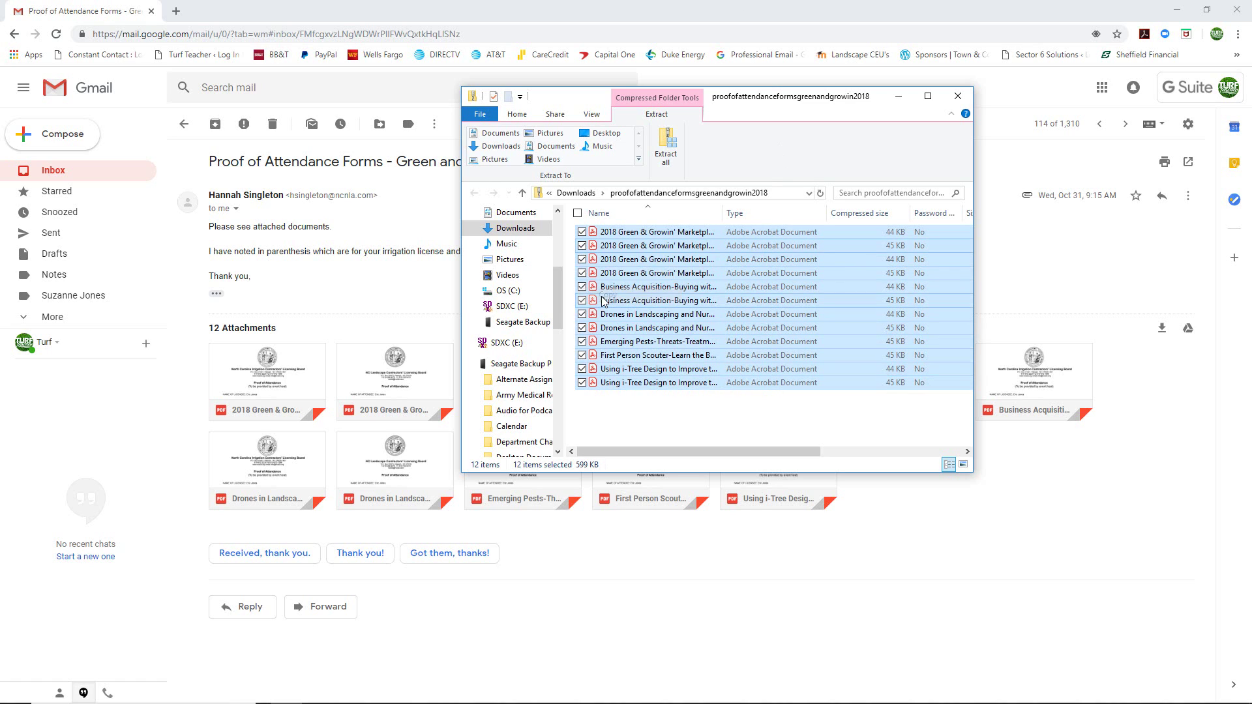
pyautogui.click(958, 96)
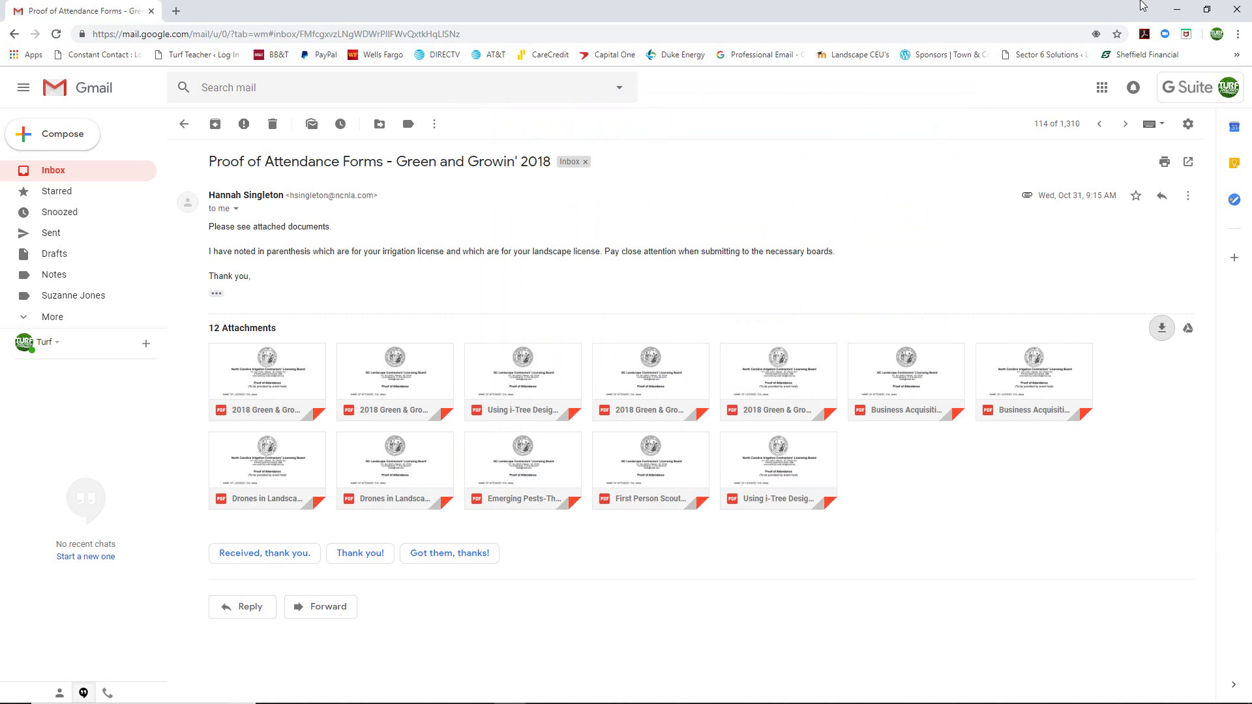
# - Create a new desktop folder named "Proof of Attendance Forms"
pyautogui.click(1171, 11)
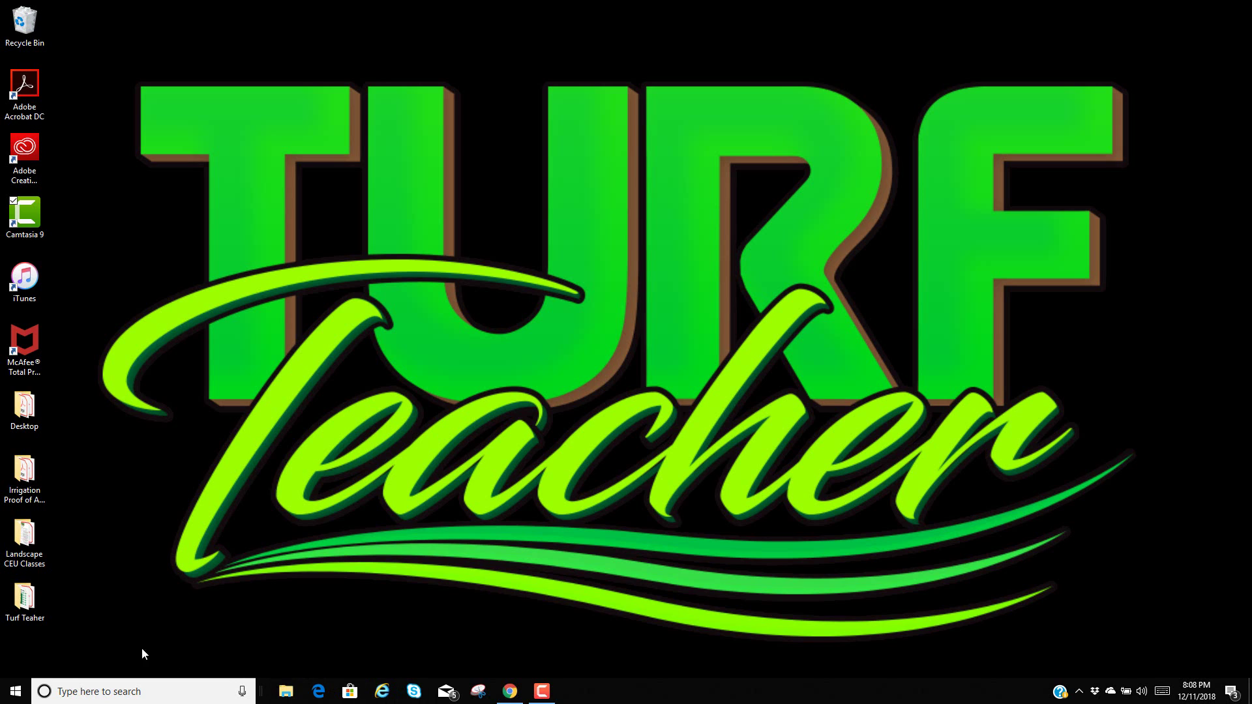
pyautogui.rightClick(57, 643)
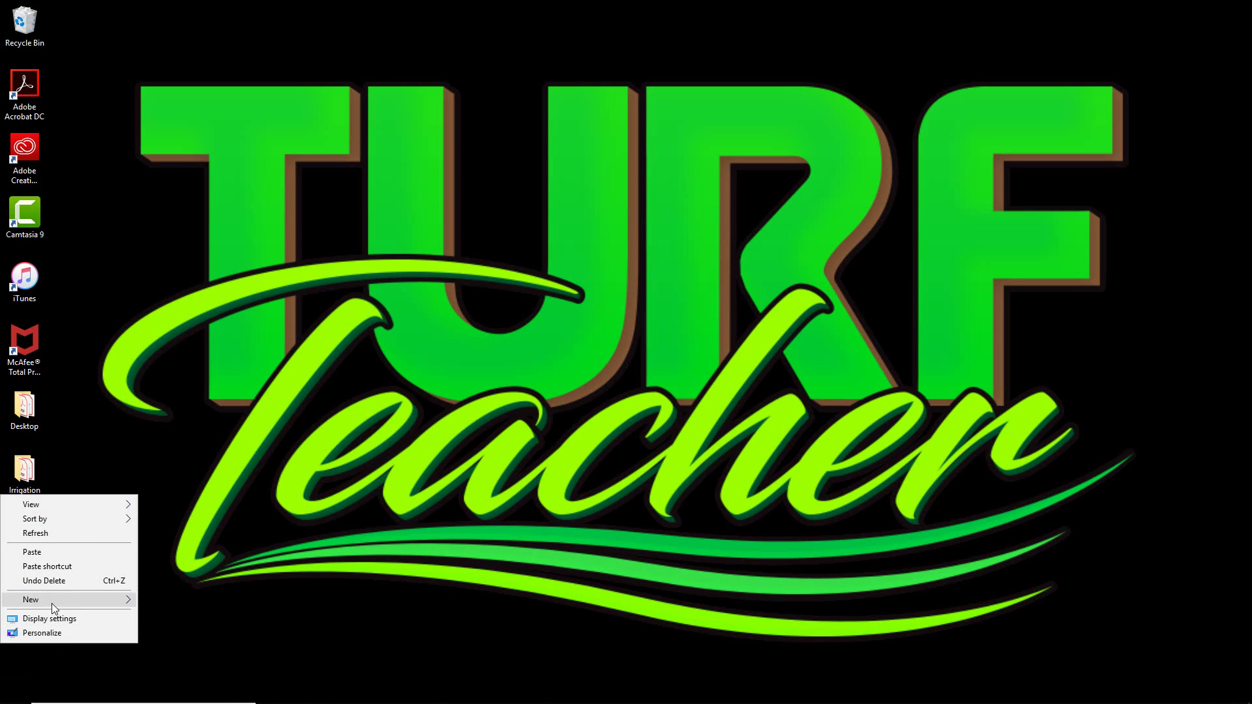
pyautogui.moveTo(52, 600)
pyautogui.click(207, 441)
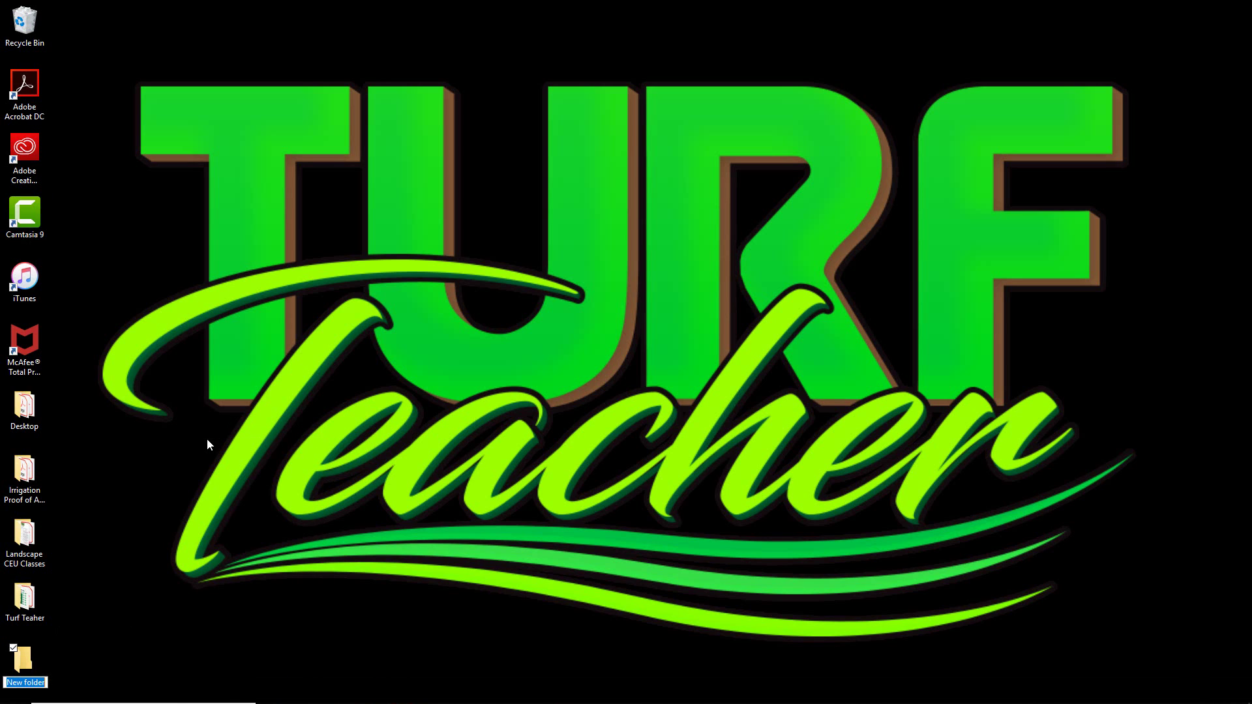
pyautogui.write('Proof Of Aten')
pyautogui.press('BackSpace')
pyautogui.press('BackSpace')
pyautogui.write('ten')
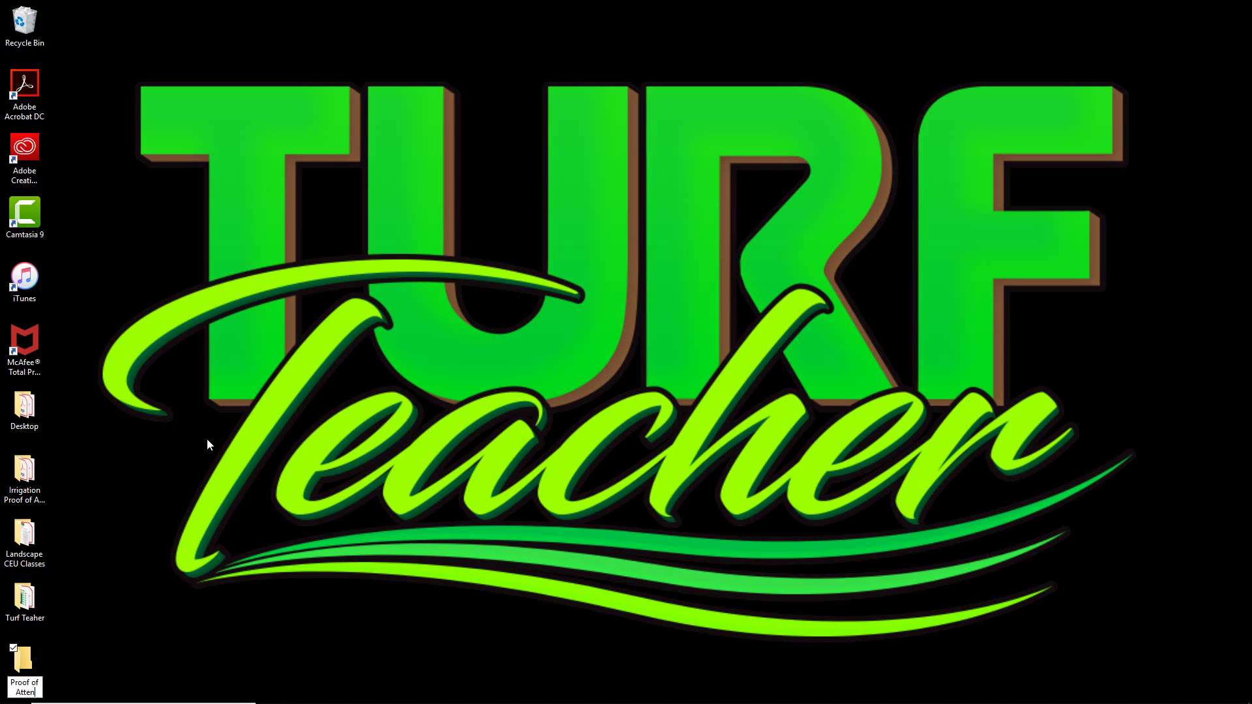
pyautogui.write('dance Forms')
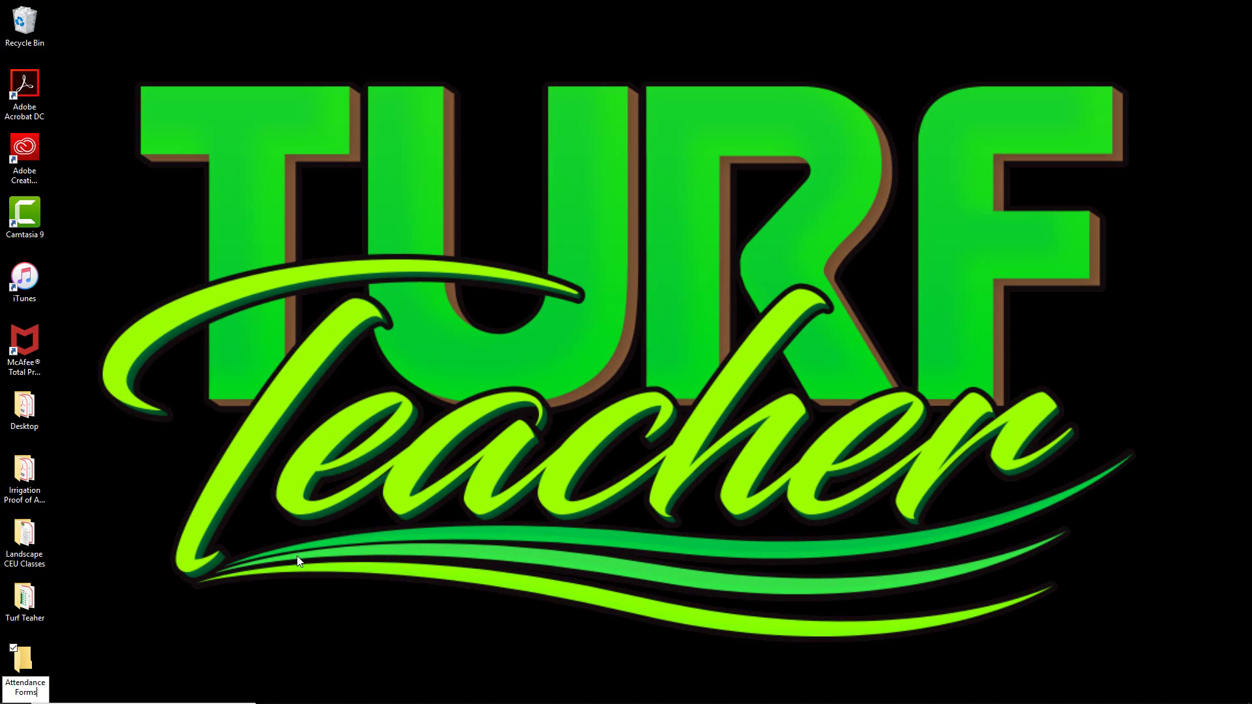
pyautogui.press('Return')
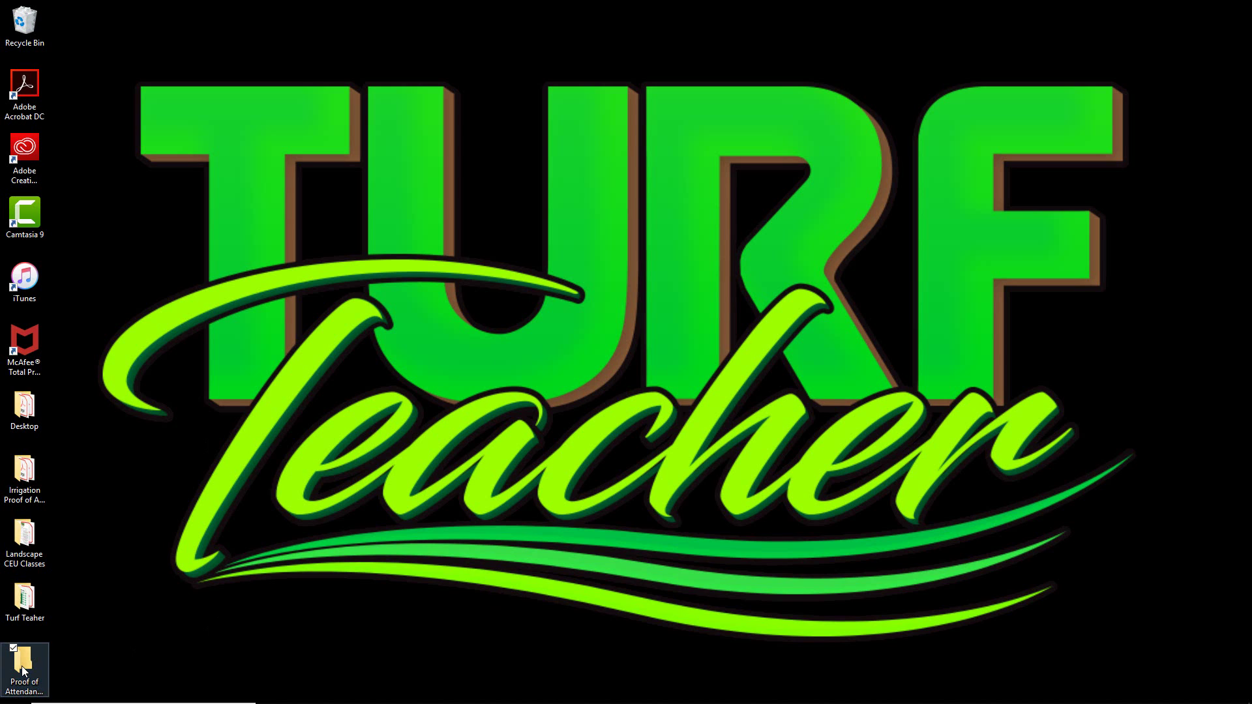
# - Paste the copied PDF forms into the Proof of Attendance Forms folder and maximize its window
pyautogui.doubleClick(22, 665)
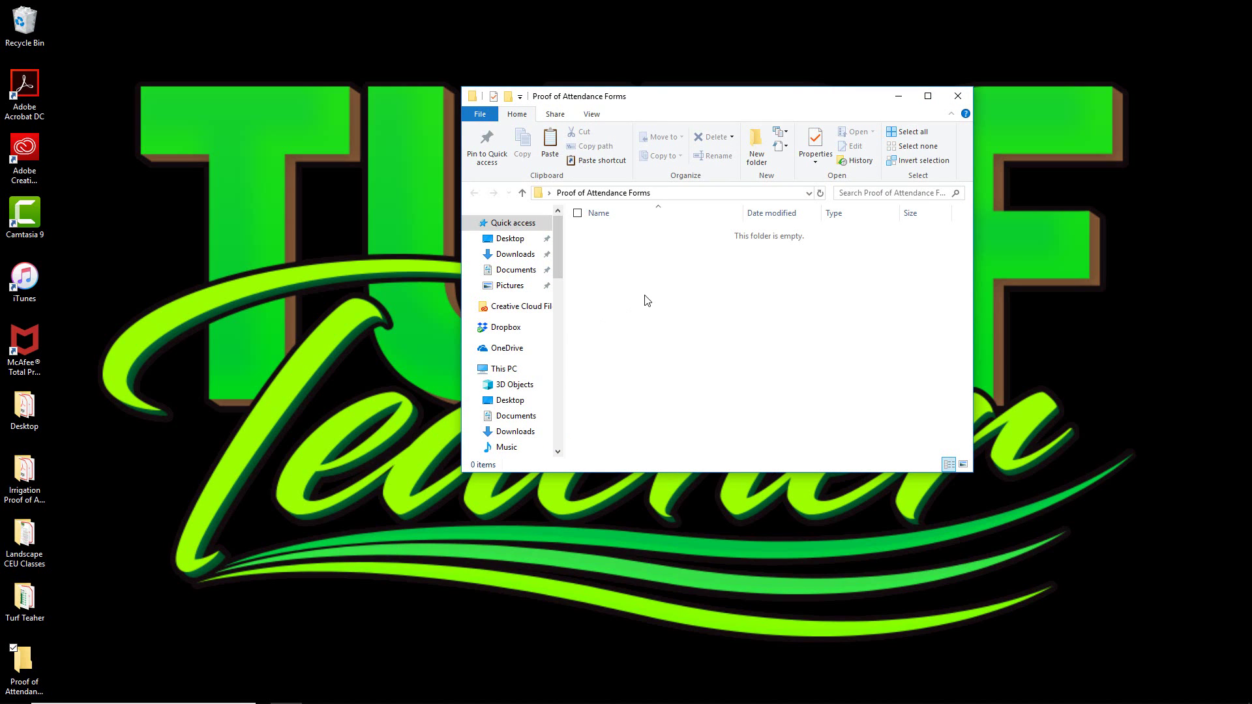
pyautogui.click(549, 144)
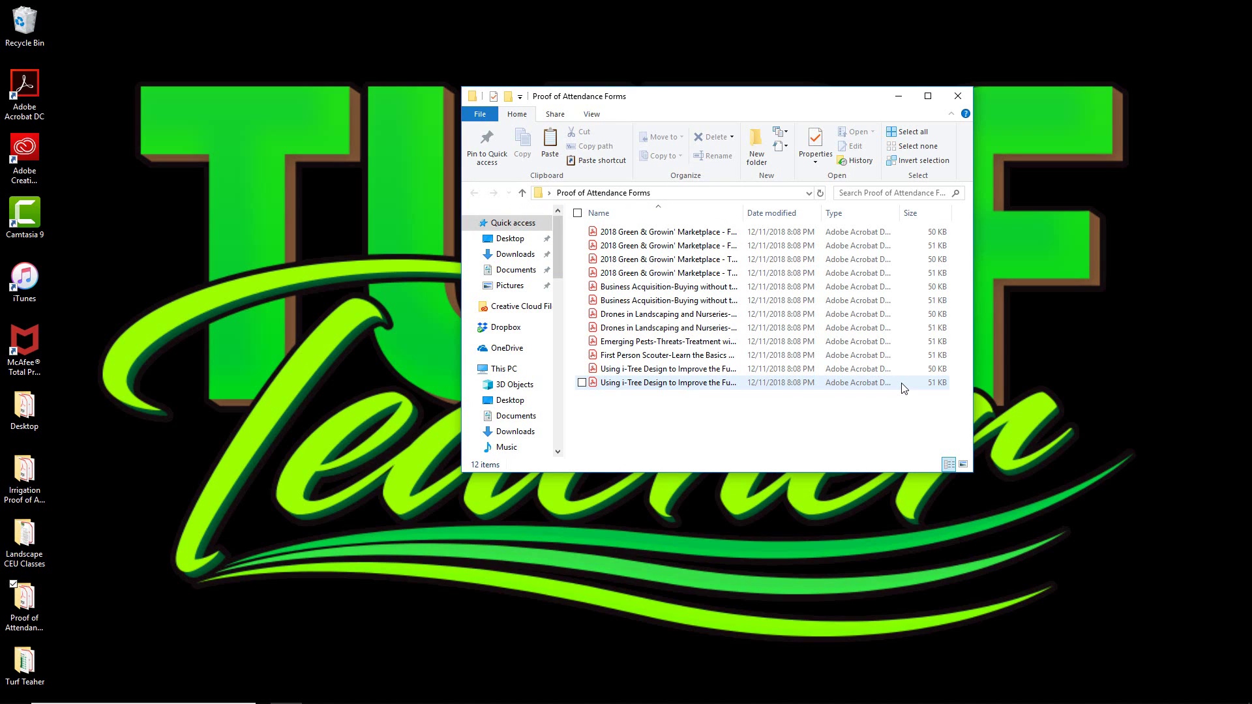
pyautogui.click(929, 97)
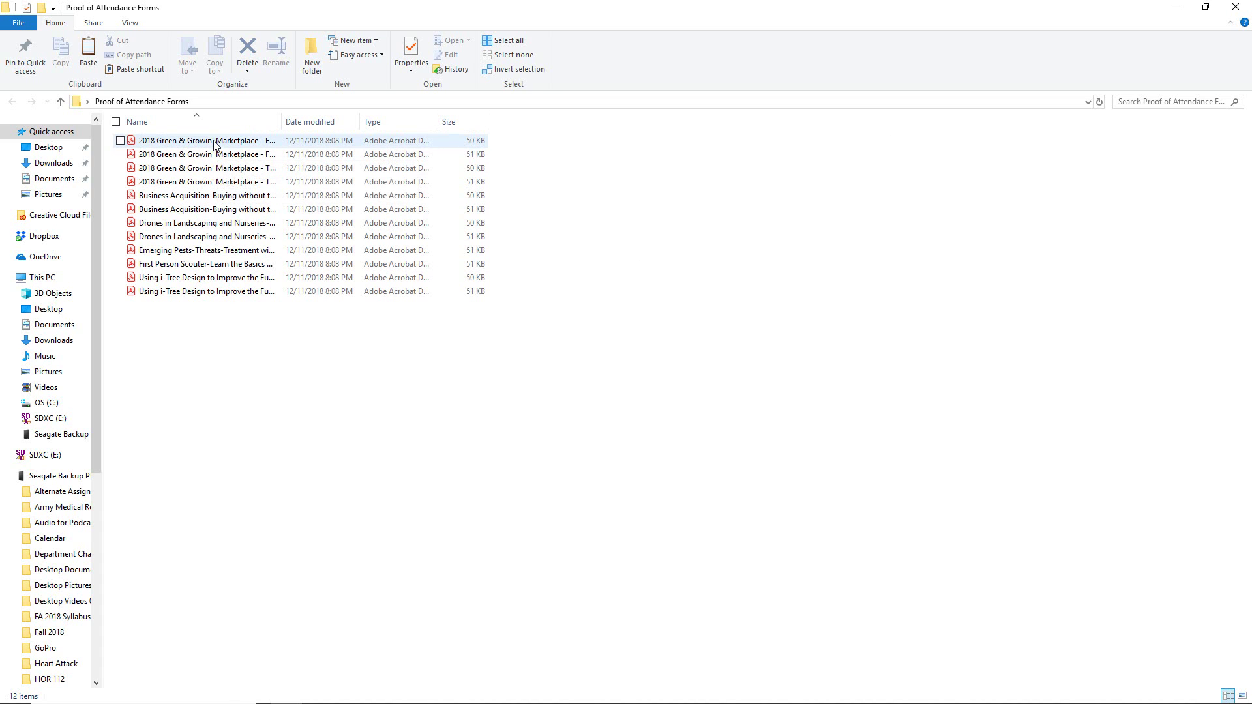
# - Create a subfolder named "Irrigation Proof of Attendance Forms 2018" beside the PDF forms
pyautogui.rightClick(189, 346)
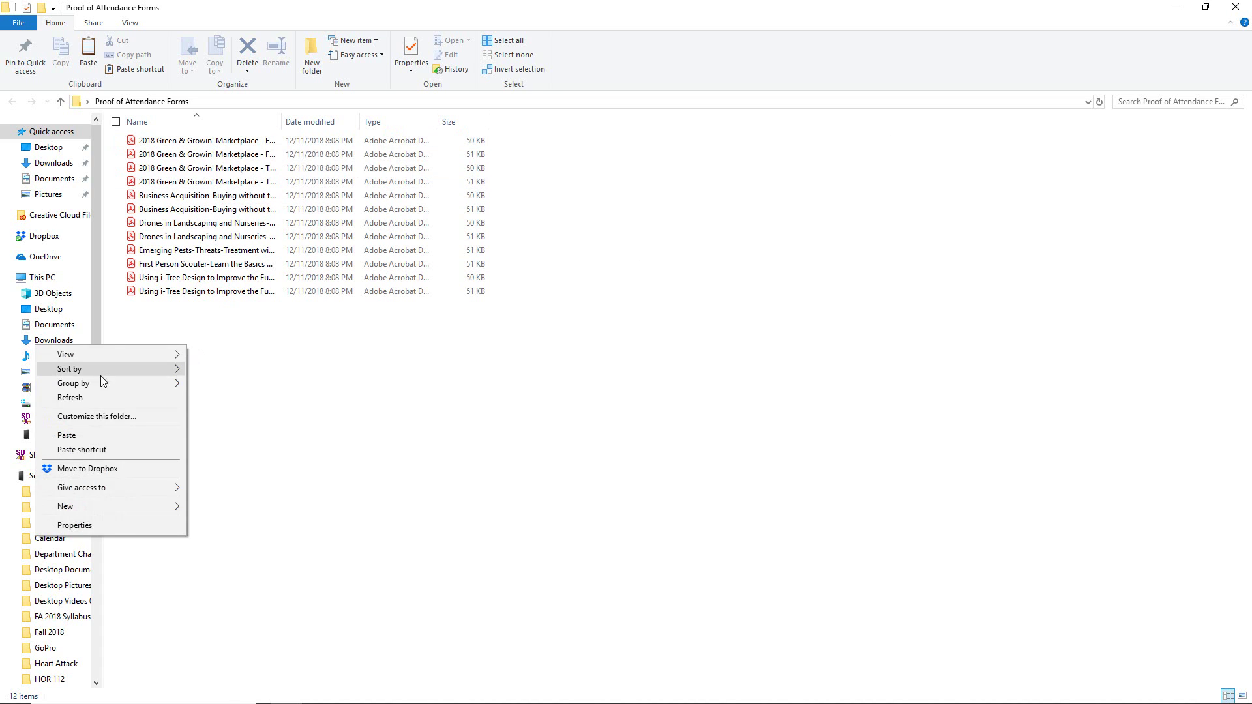
pyautogui.moveTo(75, 506)
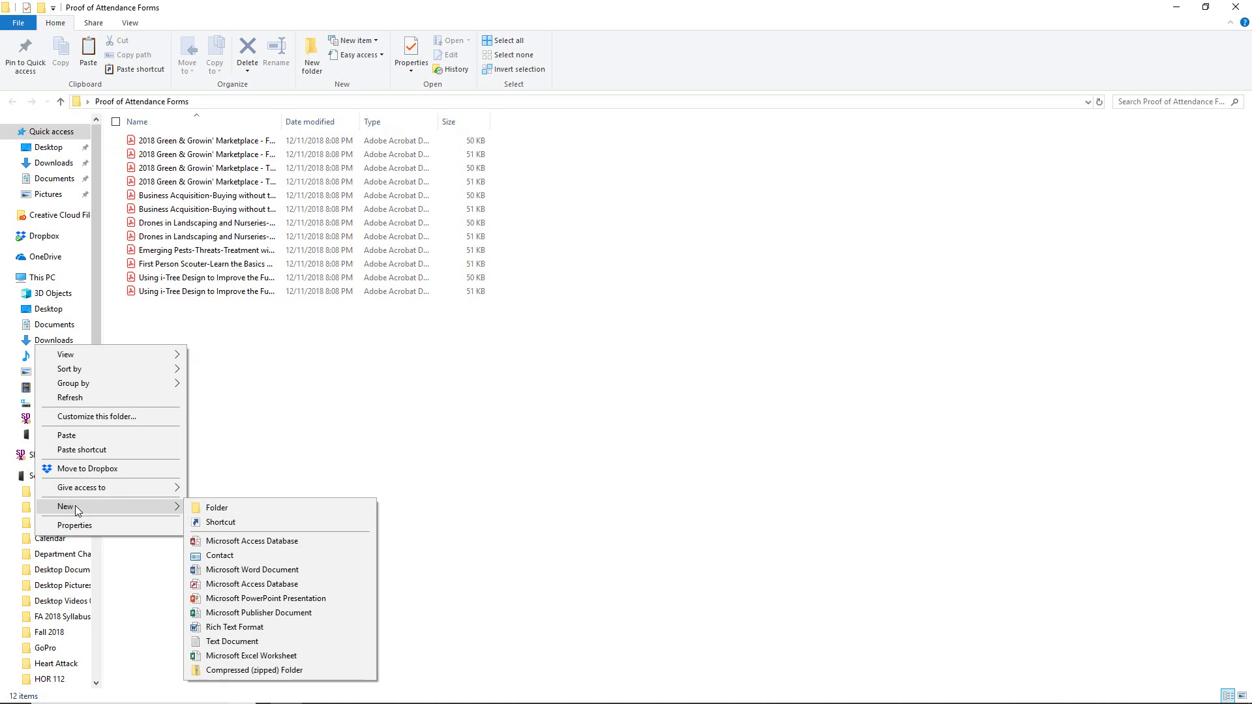
pyautogui.click(207, 507)
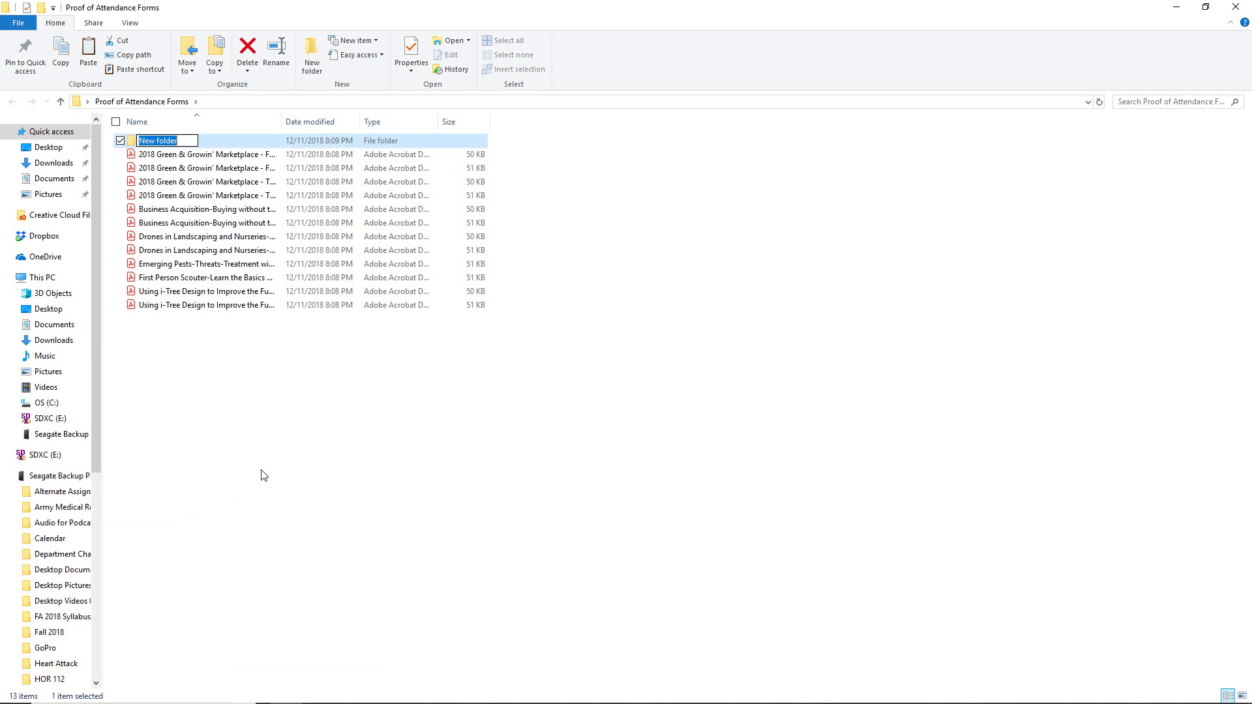
pyautogui.write('Irrigation P')
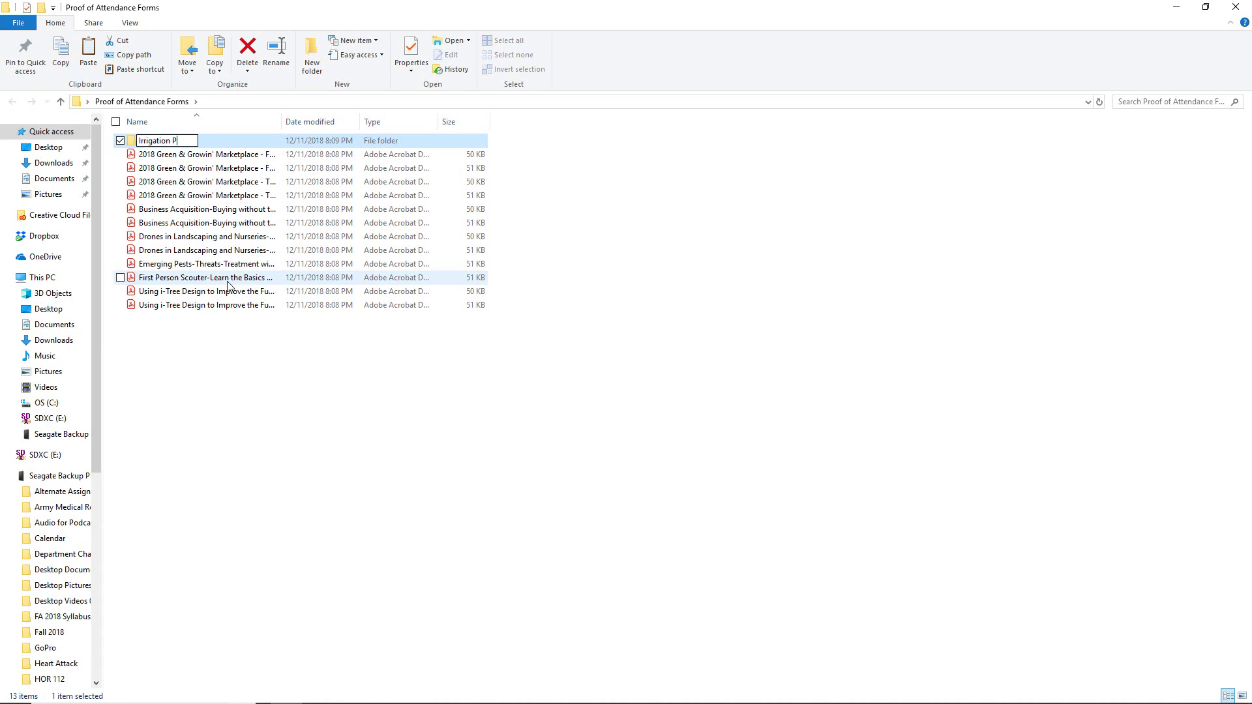
pyautogui.write('roof of Attendance Forms')
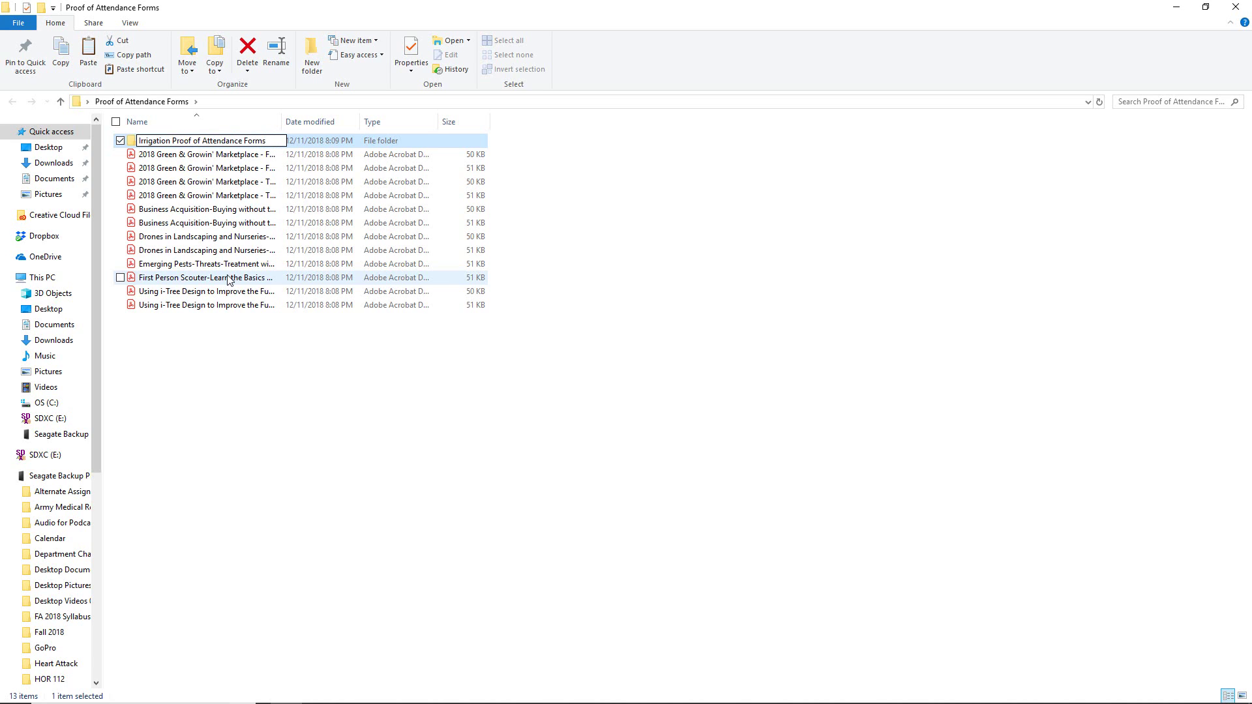
pyautogui.write(' 2018')
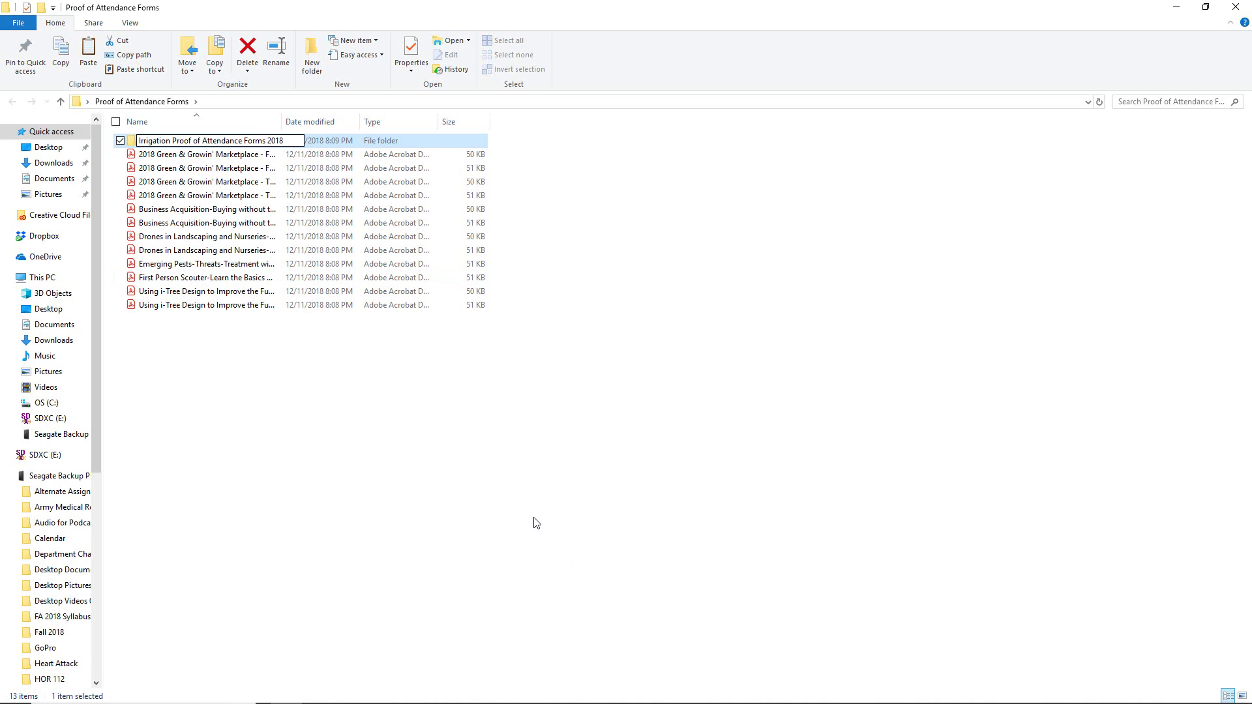
pyautogui.click(511, 485)
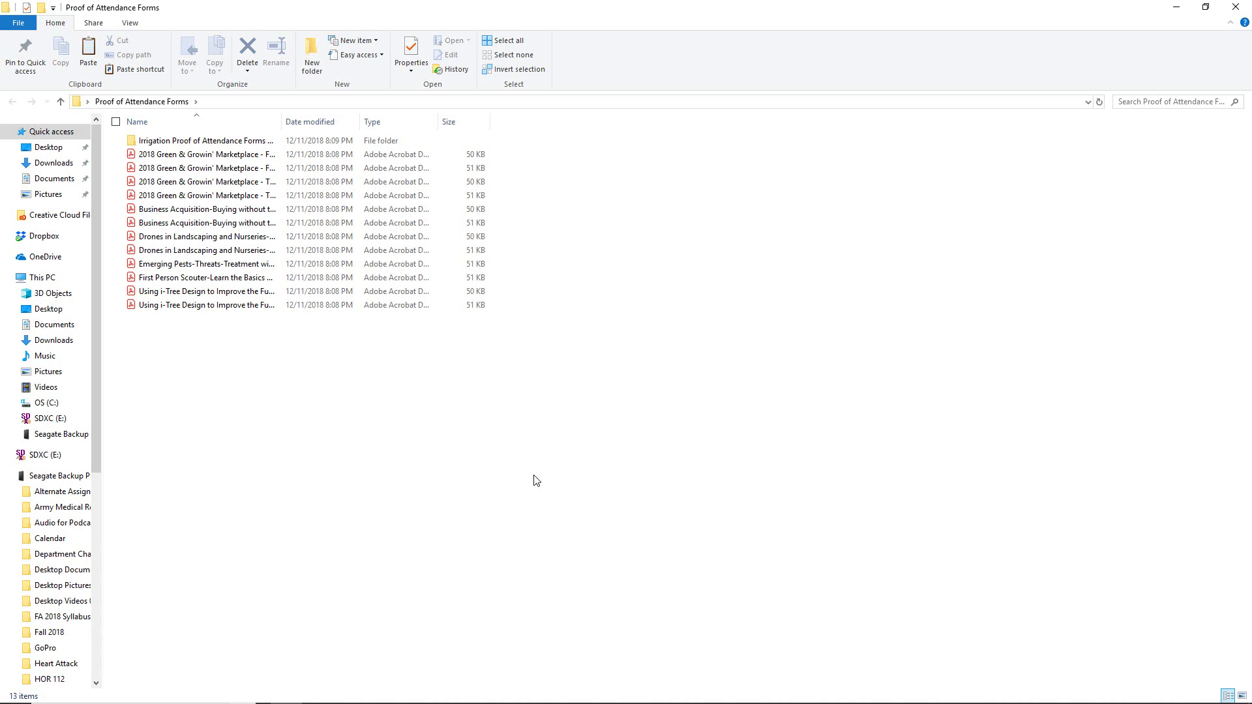
# - Open the 2018 Green & Growin' Marketplace - FRIDAY (Irrigation) PDF in Adobe Acrobat and review its licensee, signature and event fields
pyautogui.doubleClick(177, 160)
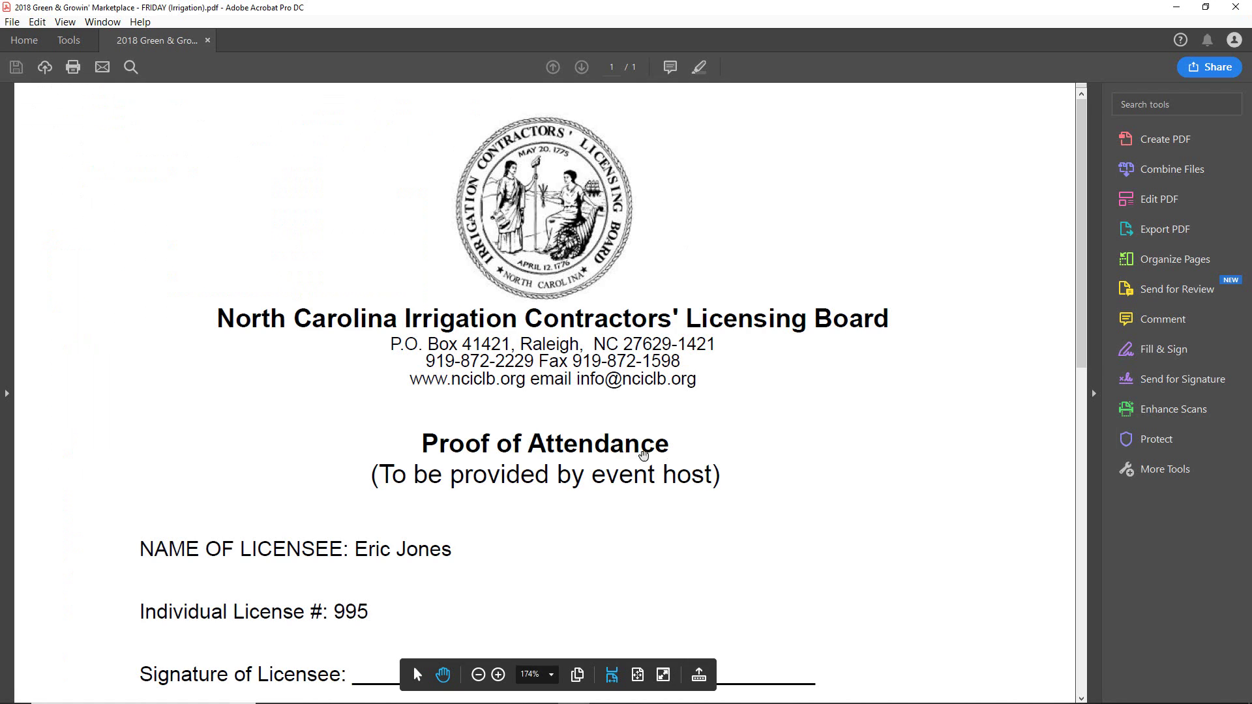
pyautogui.scroll(-1, 697, 428)
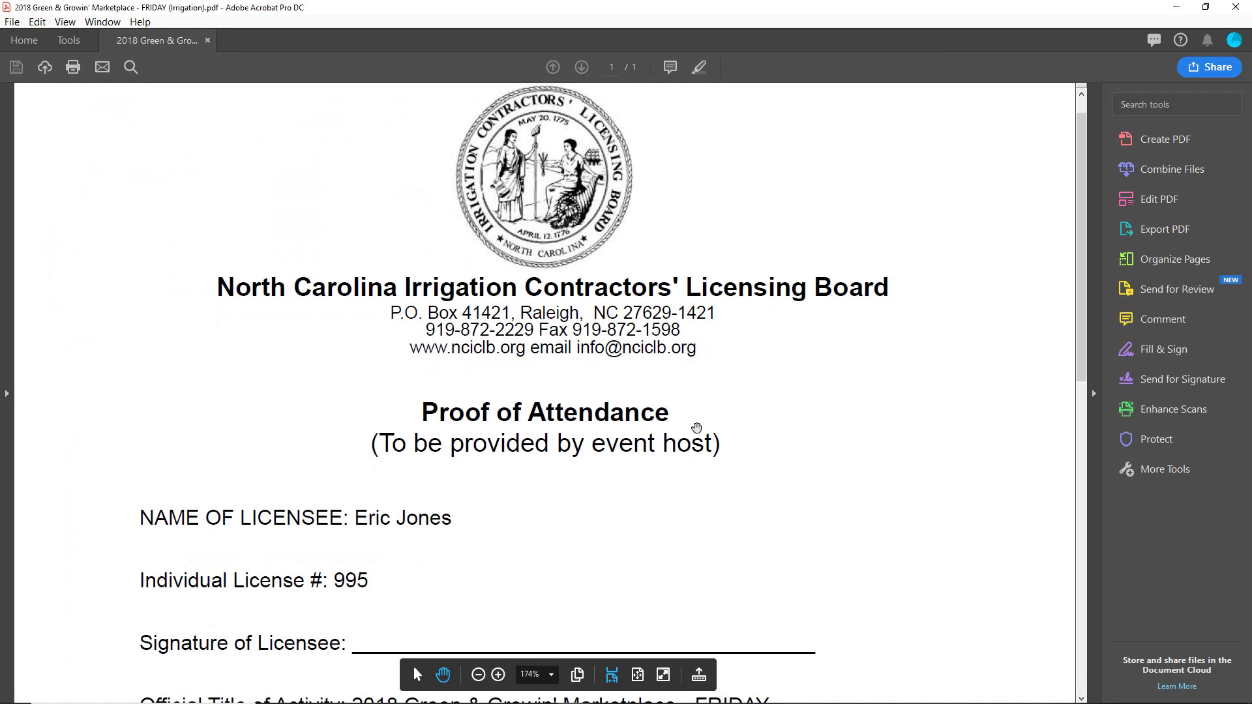
pyautogui.scroll(-7, 517, 363)
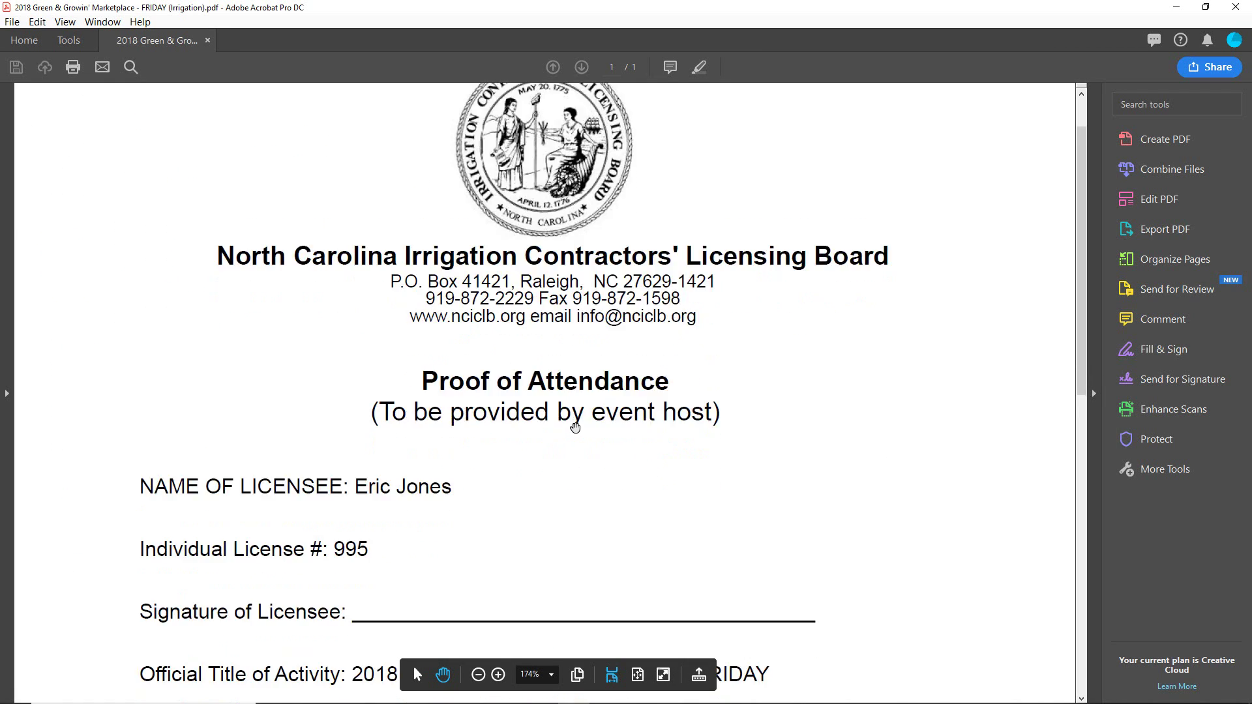
pyautogui.scroll(-4, 475, 410)
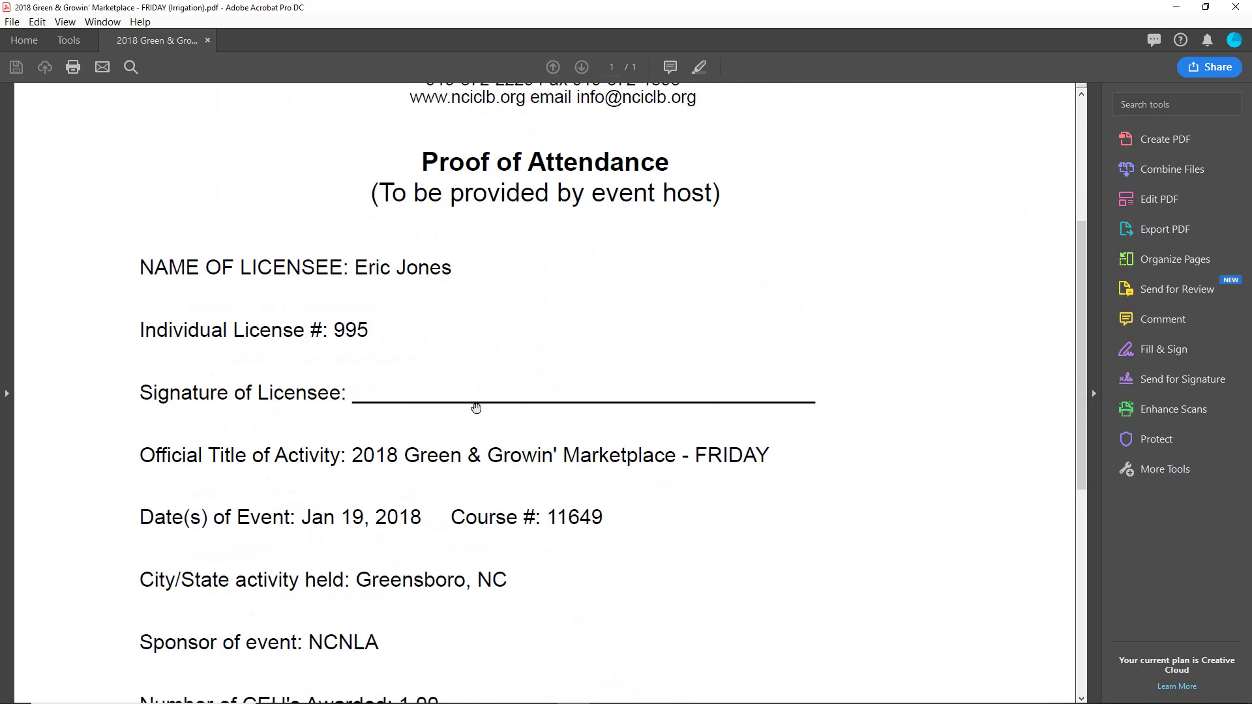
pyautogui.scroll(3, 417, 449)
pyautogui.scroll(6, 783, 488)
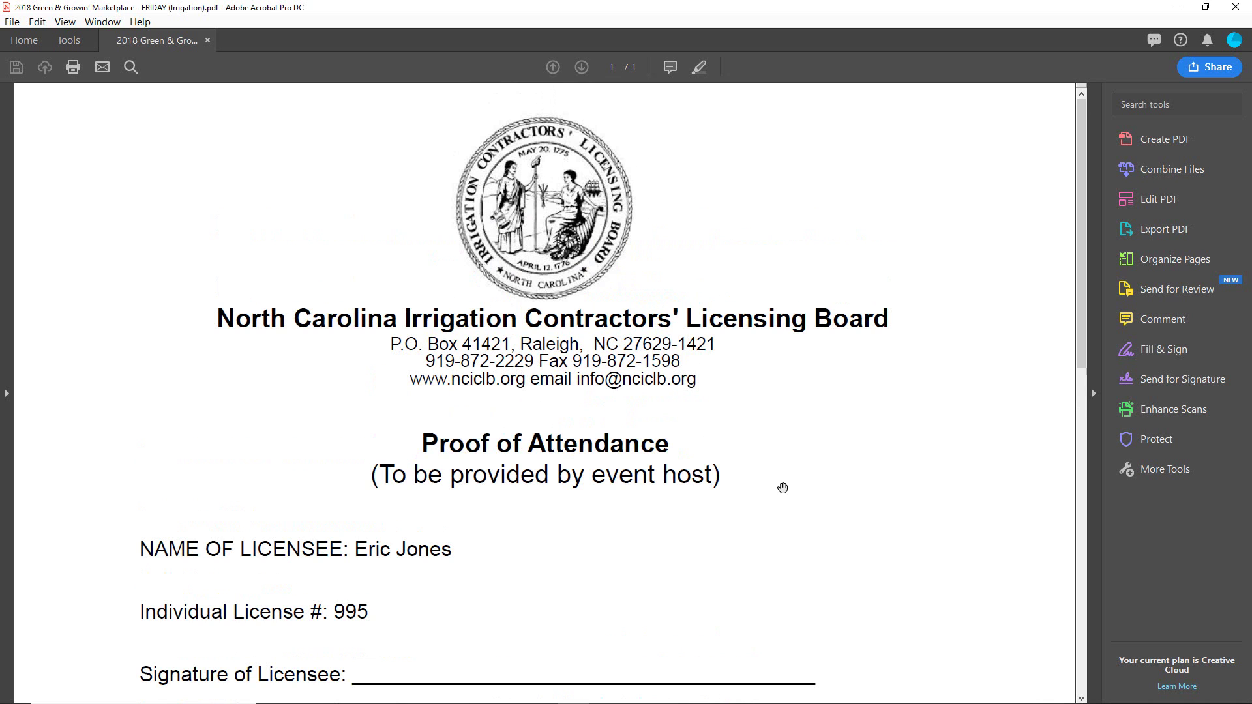
# - Minimize the PDF and folder windows, and bring the Friday irrigation form back up in Adobe Acrobat
pyautogui.click(1177, 9)
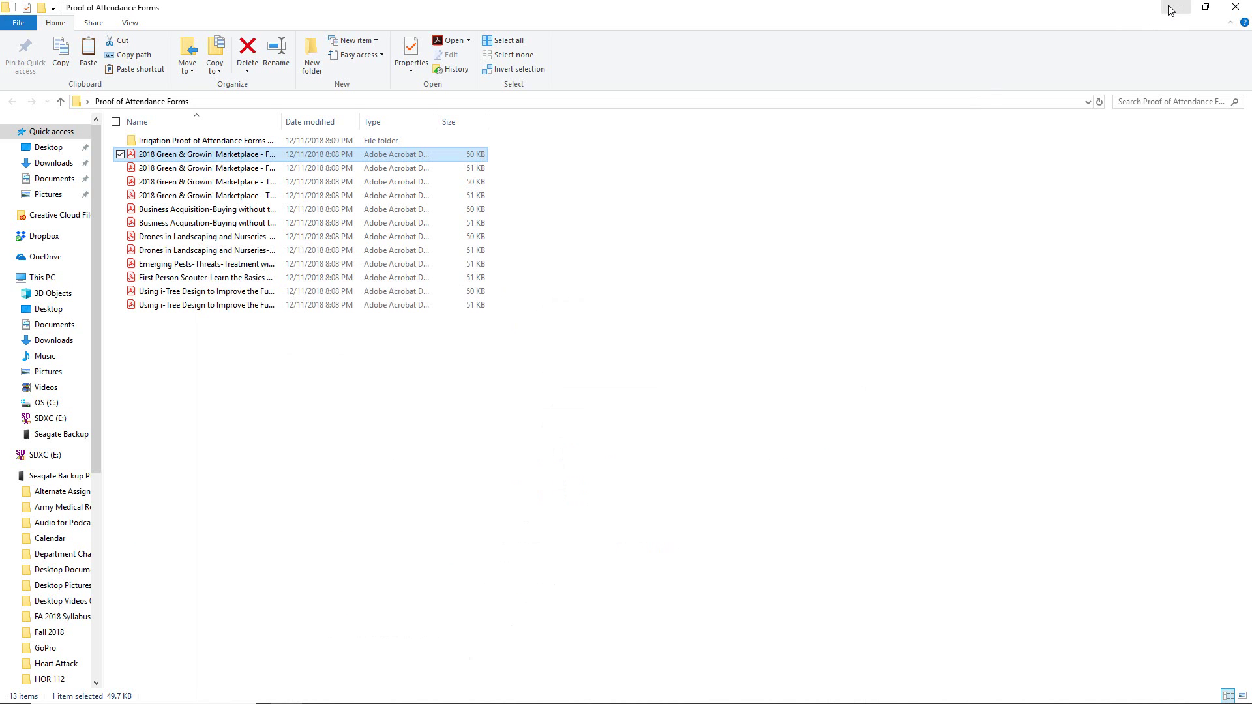
pyautogui.click(1177, 8)
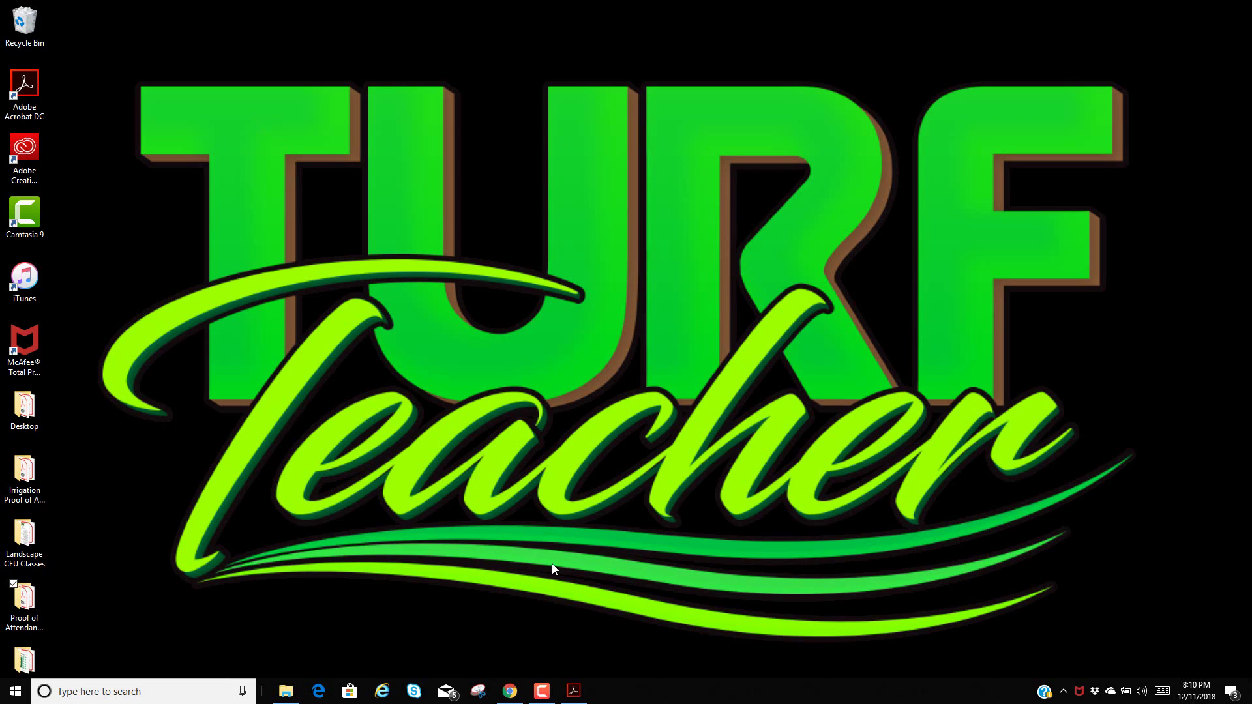
pyautogui.moveTo(570, 698)
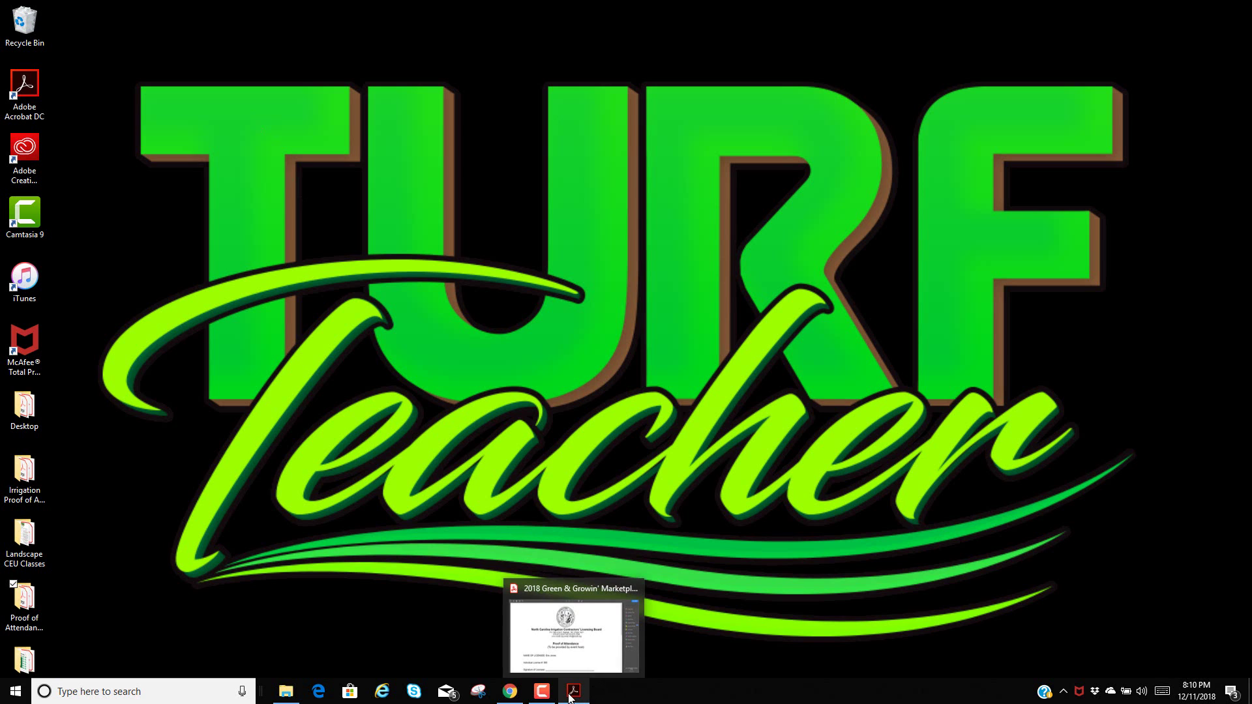
pyautogui.click(286, 691)
pyautogui.click(572, 692)
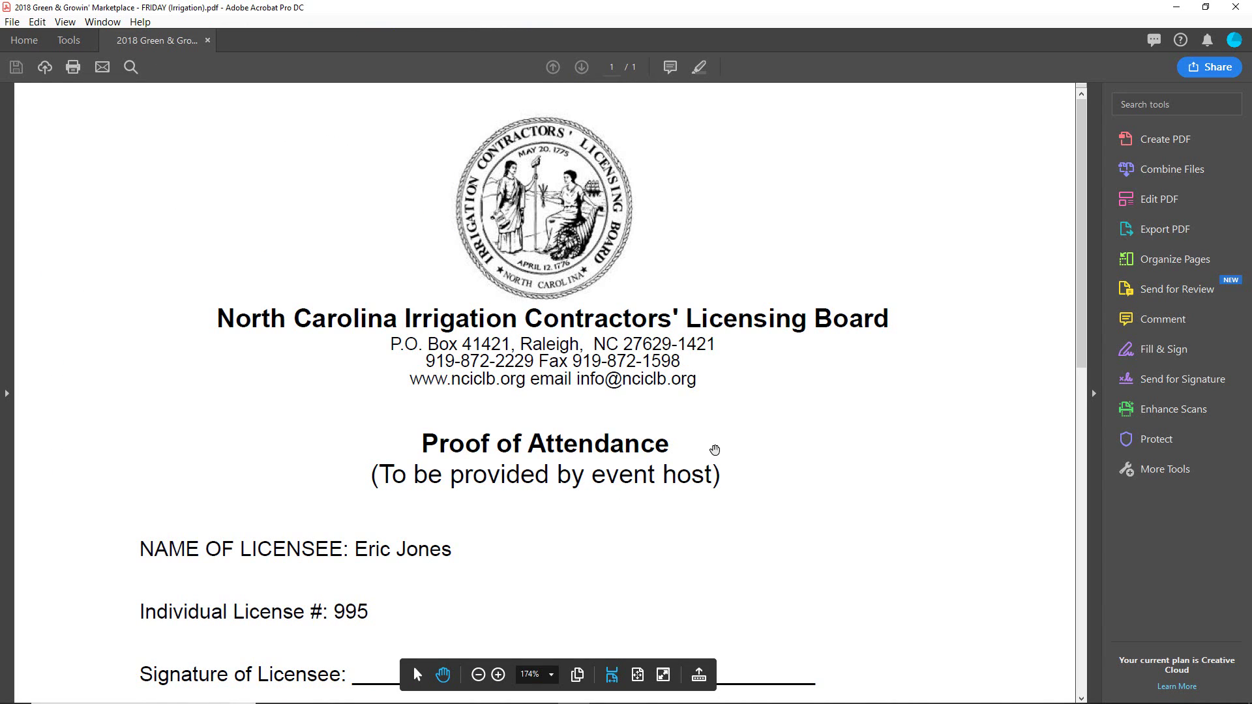
# - Use Fill & Sign to place the saved full signature on the Signature of Licensee line of the Friday irrigation form
pyautogui.scroll(-1, 851, 479)
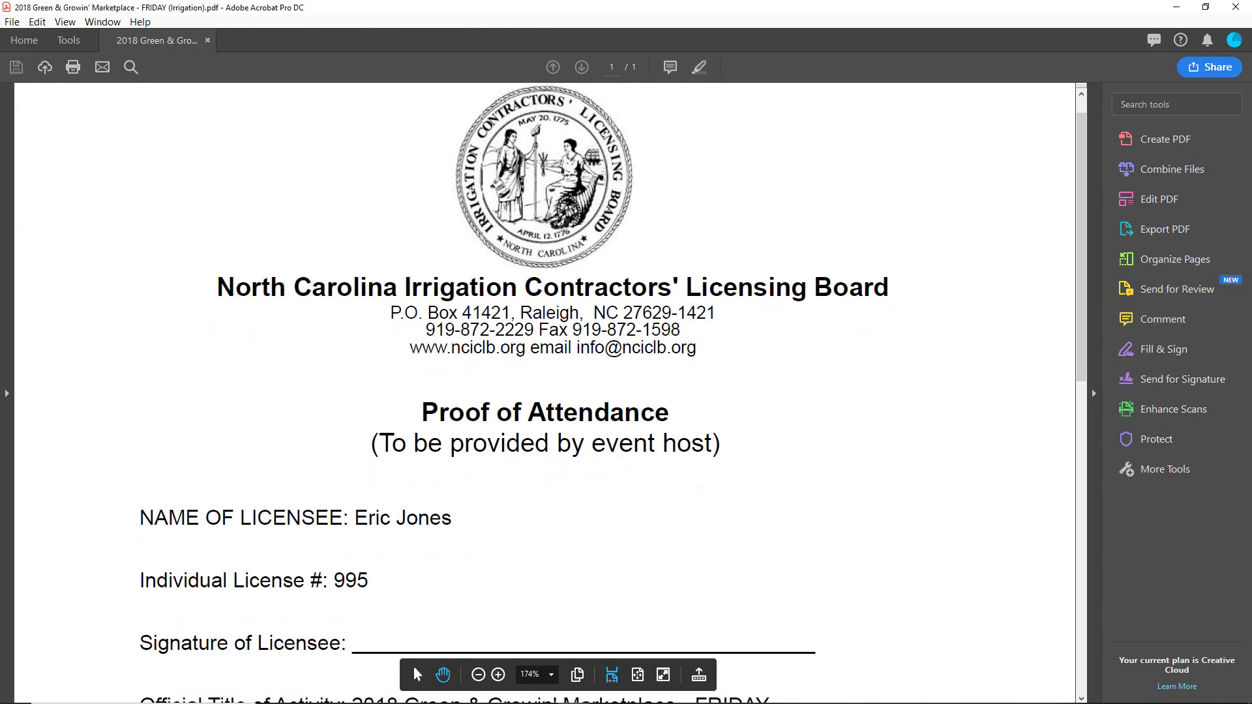
pyautogui.click(1160, 347)
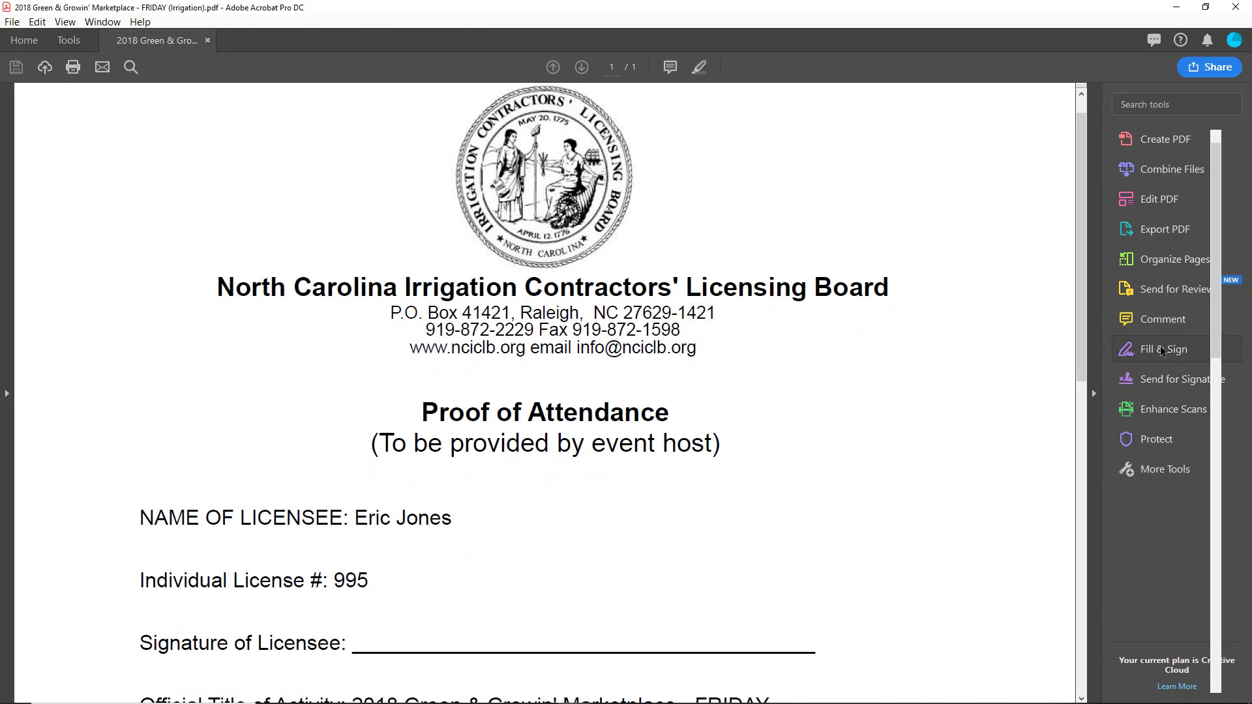
pyautogui.scroll(-1, 1070, 426)
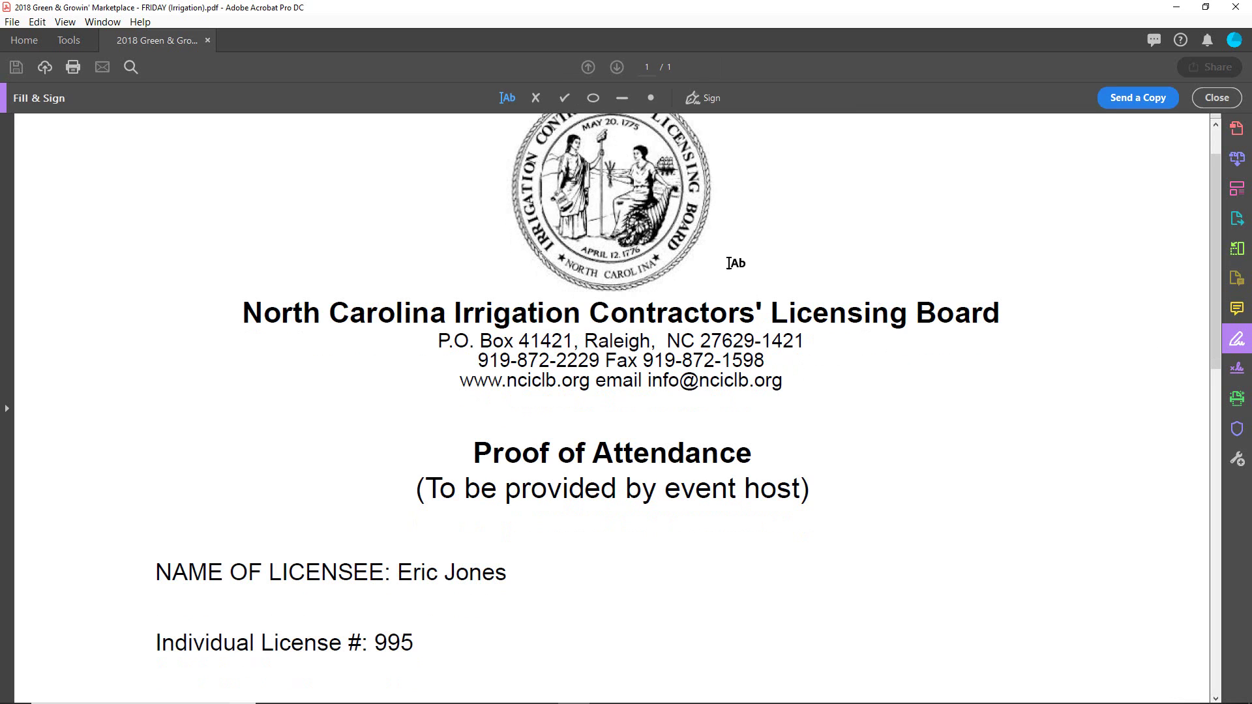
pyautogui.click(699, 99)
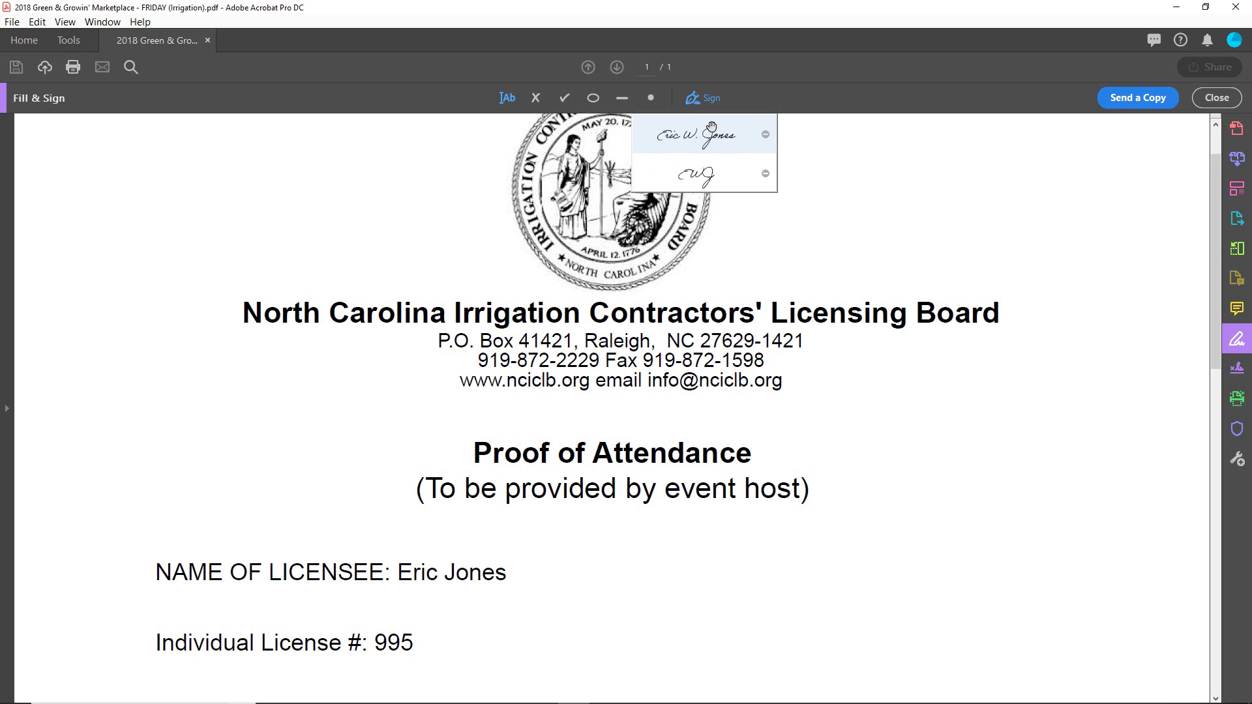
pyautogui.click(709, 136)
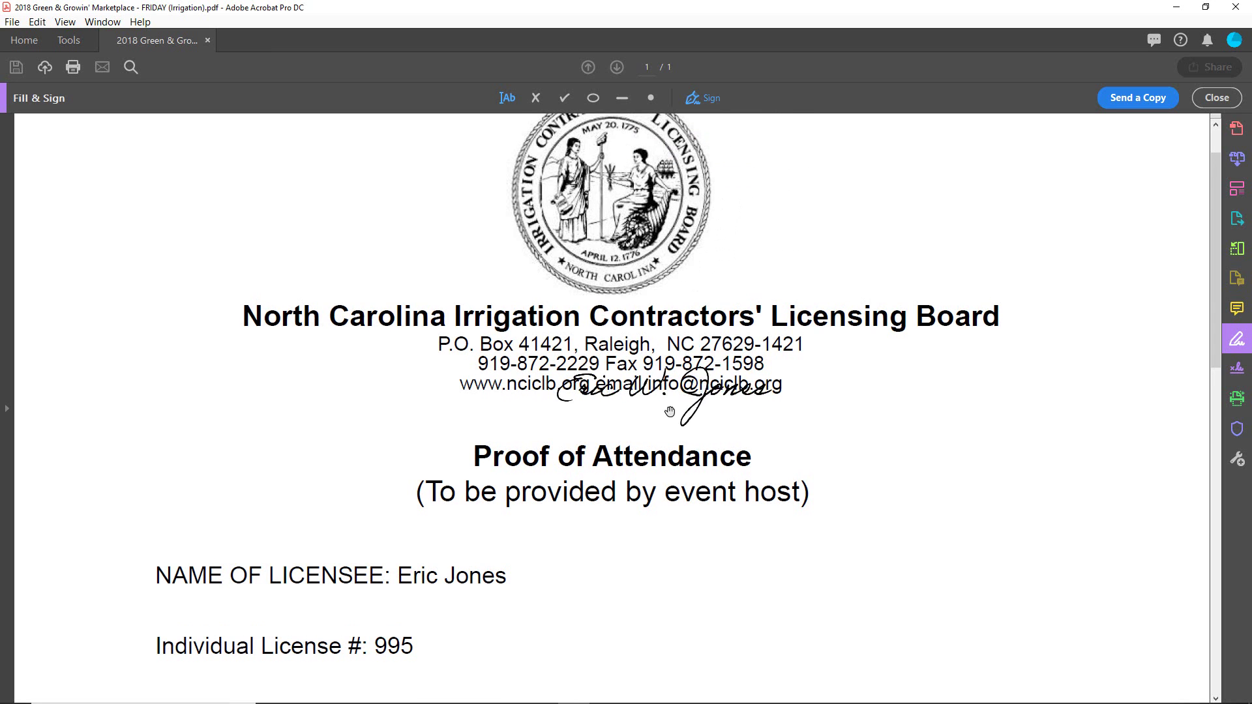
pyautogui.click(684, 570)
pyautogui.scroll(-5, 679, 561)
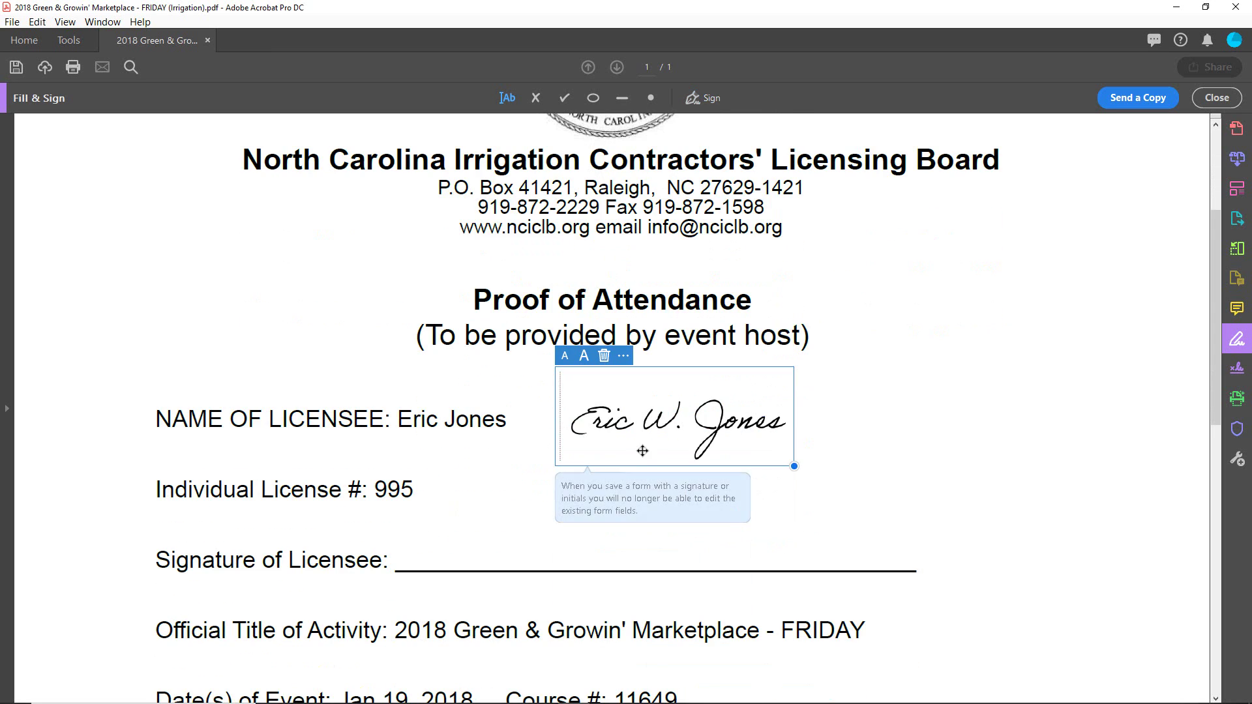
pyautogui.moveTo(639, 375)
pyautogui.mouseDown()
pyautogui.moveTo(575, 464)
pyautogui.moveTo(517, 514)
pyautogui.mouseUp()
pyautogui.moveTo(515, 516); pyautogui.dragTo(509, 518)
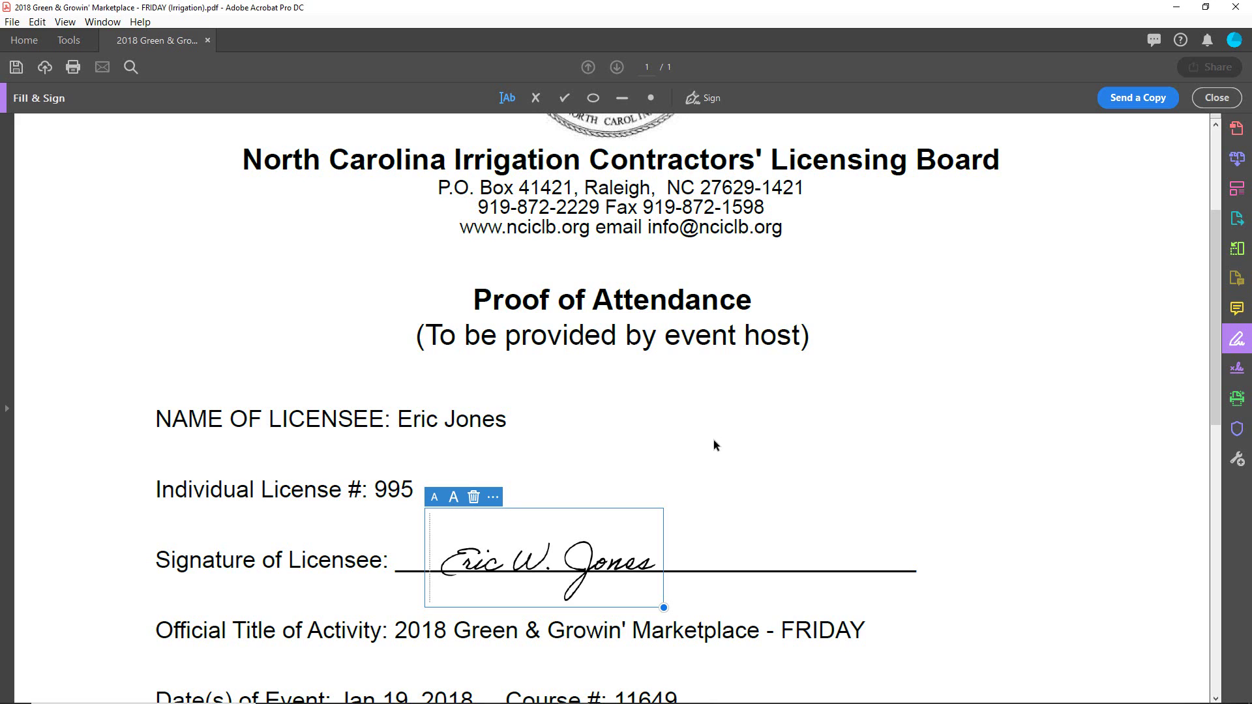
# - Review the rest of the signed irrigation form, save it under its existing name, and close it
pyautogui.scroll(-5, 759, 456)
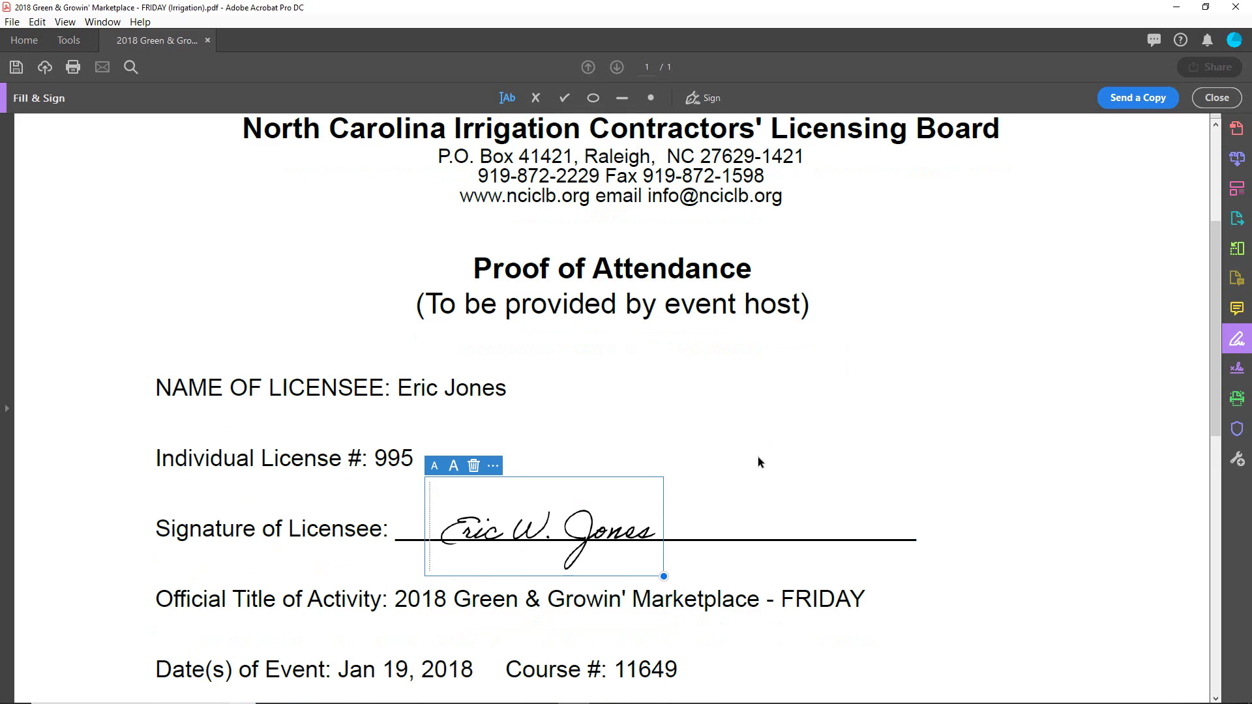
pyautogui.scroll(-4, 762, 451)
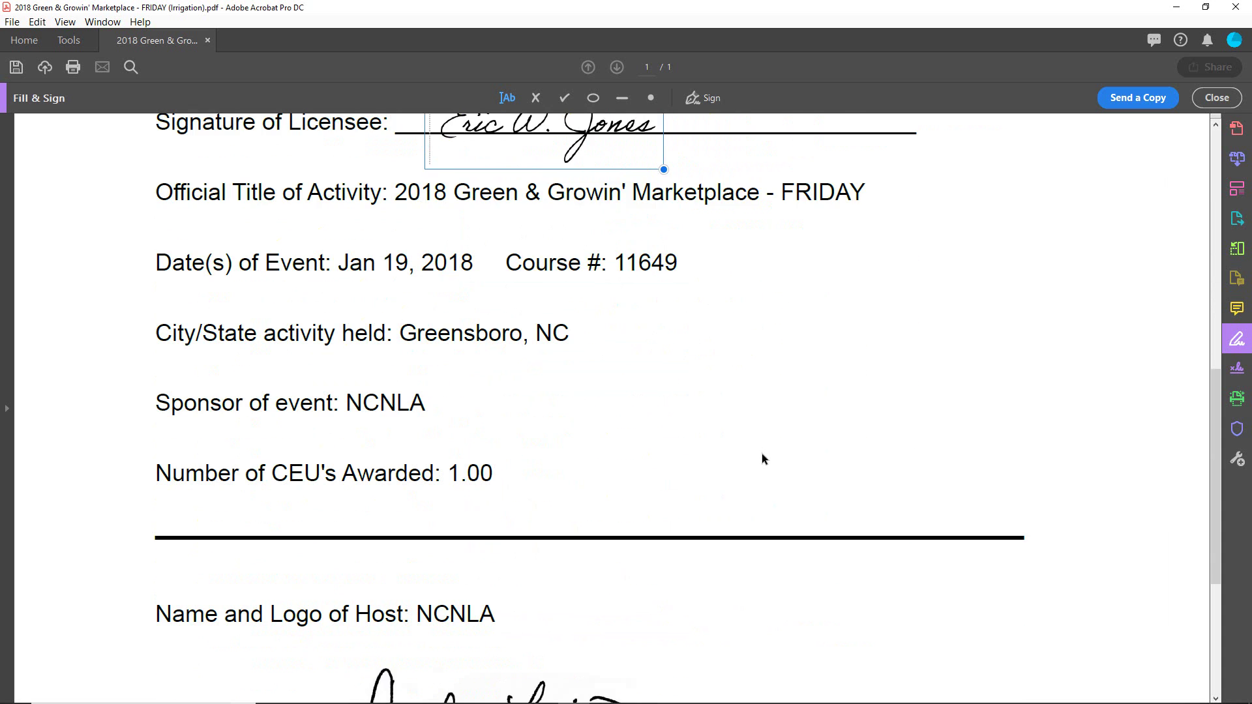
pyautogui.scroll(3, 762, 453)
pyautogui.scroll(6, 762, 452)
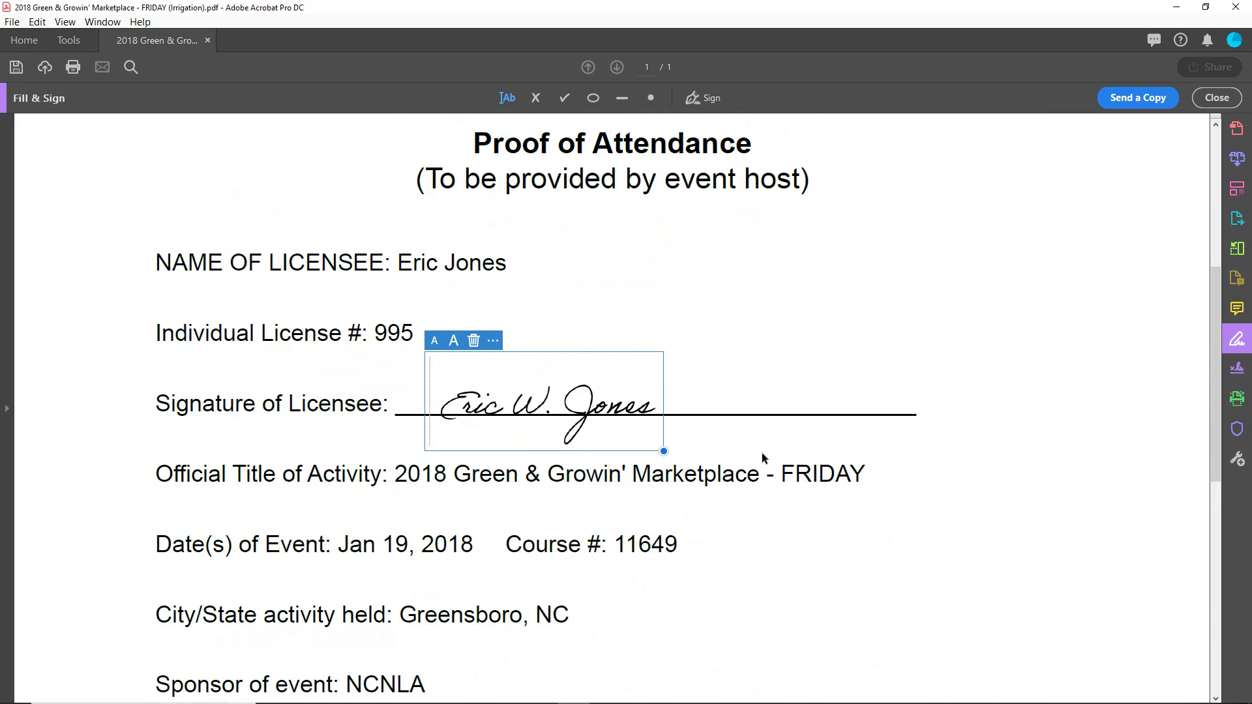
pyautogui.click(22, 66)
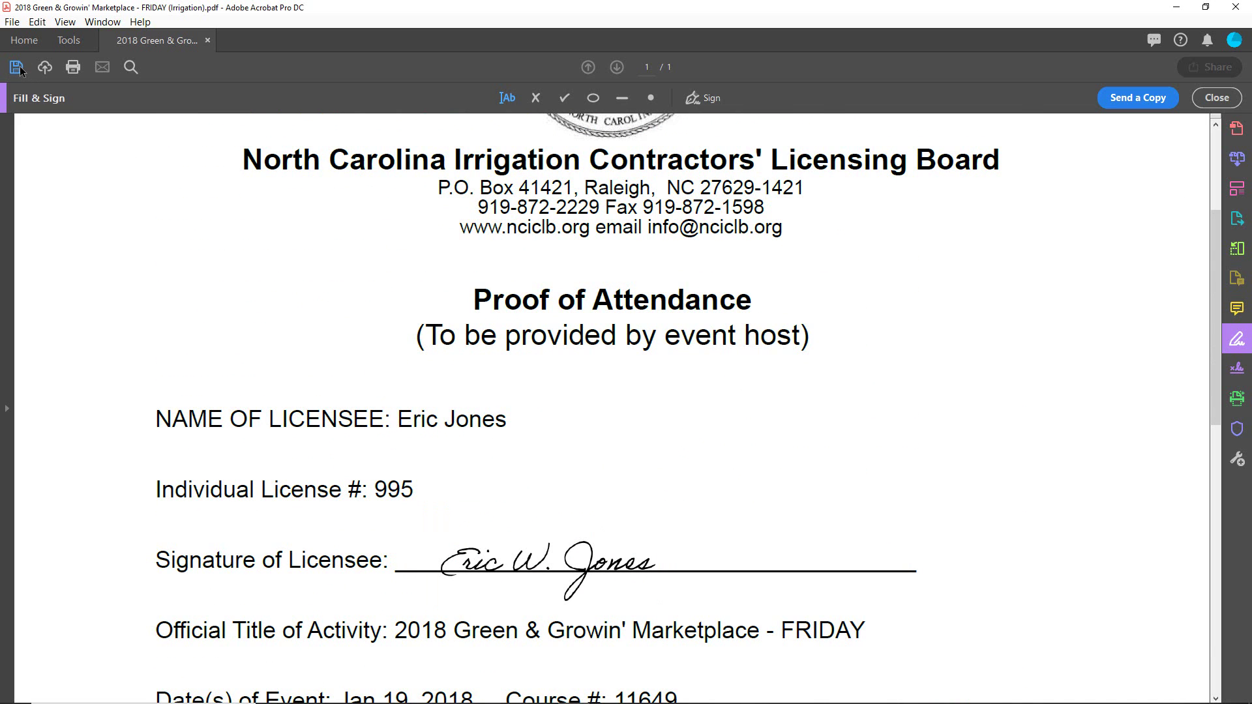
pyautogui.click(1237, 7)
# - Reopen the Friday irrigation form from the Proof of Attendance Forms folder to check its saved signature, and close it
pyautogui.click(789, 342)
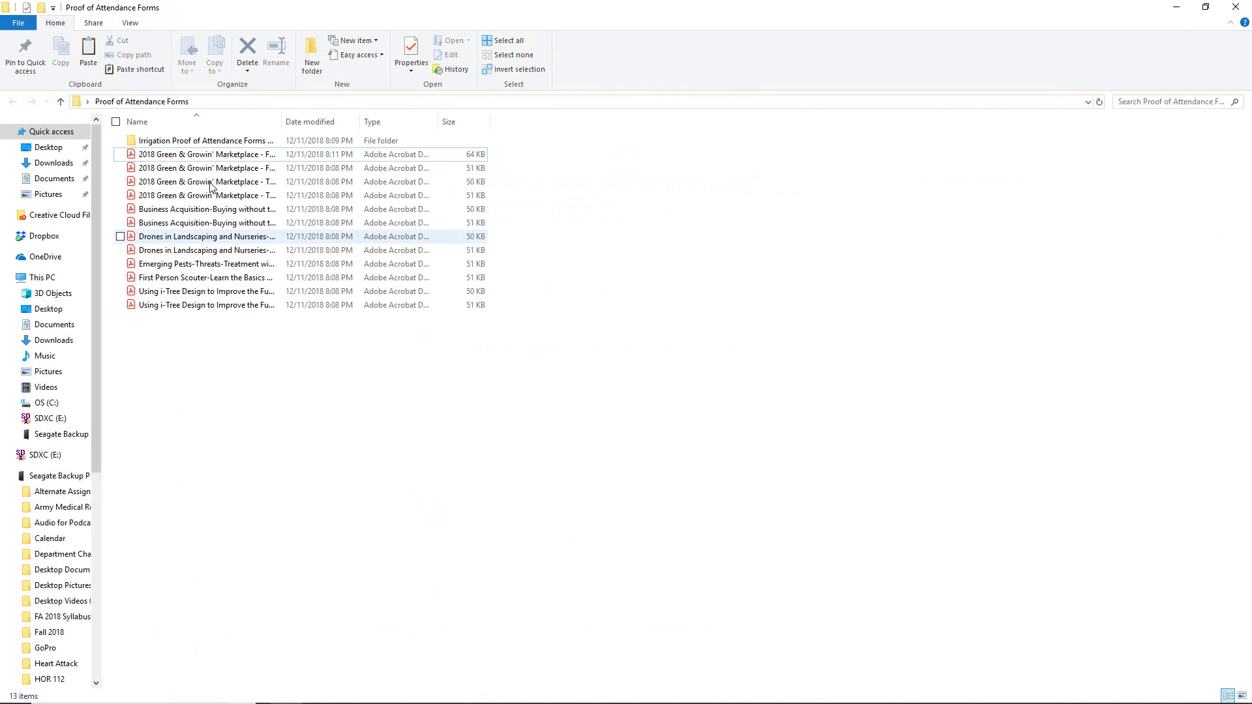
pyautogui.click(194, 158)
pyautogui.doubleClick(195, 158)
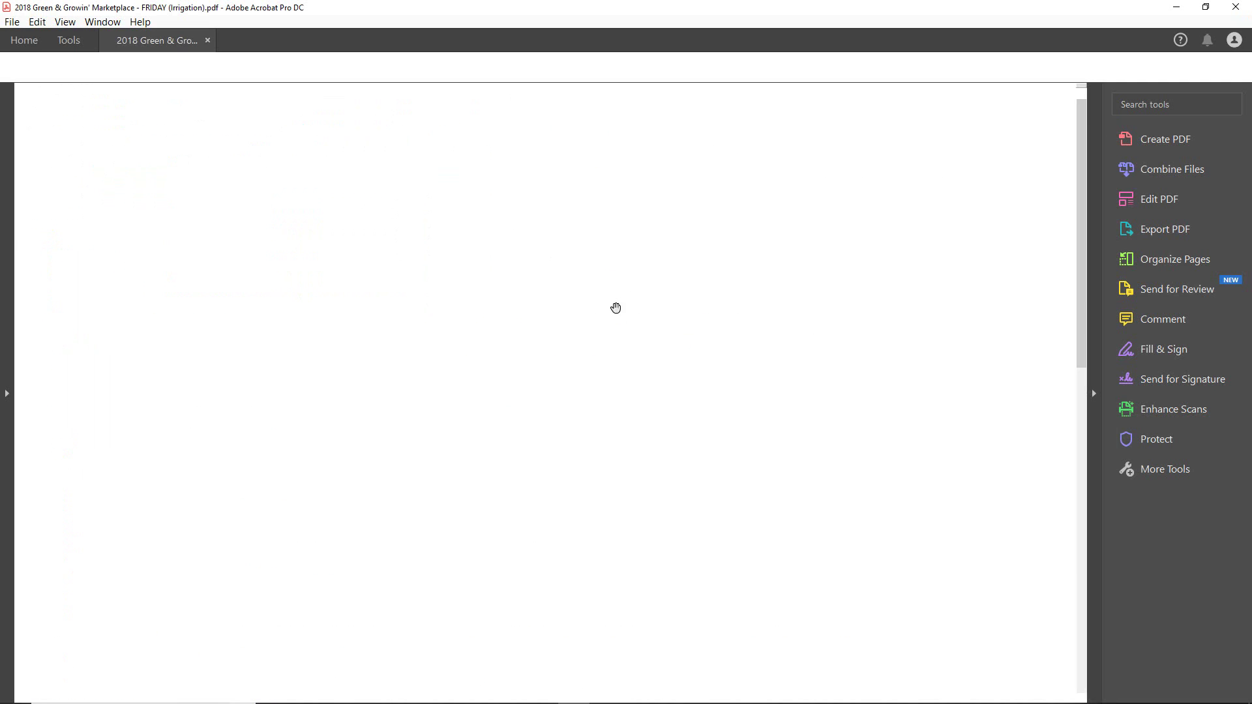
pyautogui.scroll(-1, 617, 559)
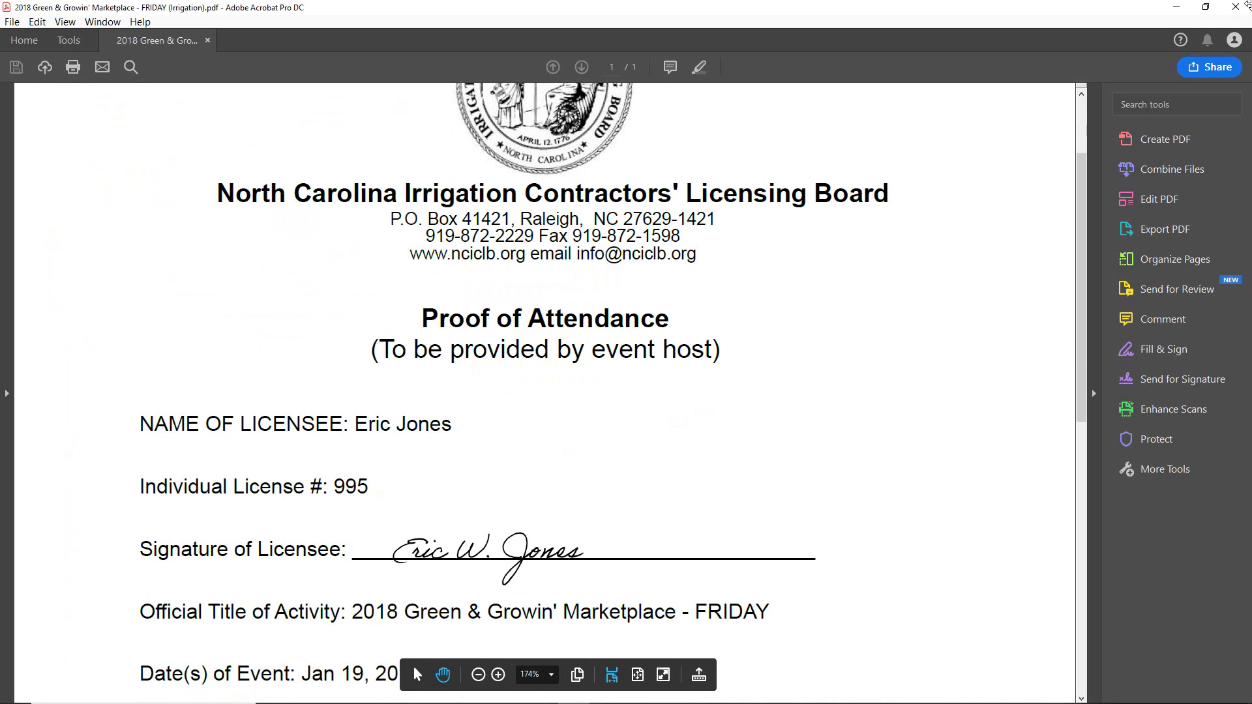
pyautogui.click(1237, 8)
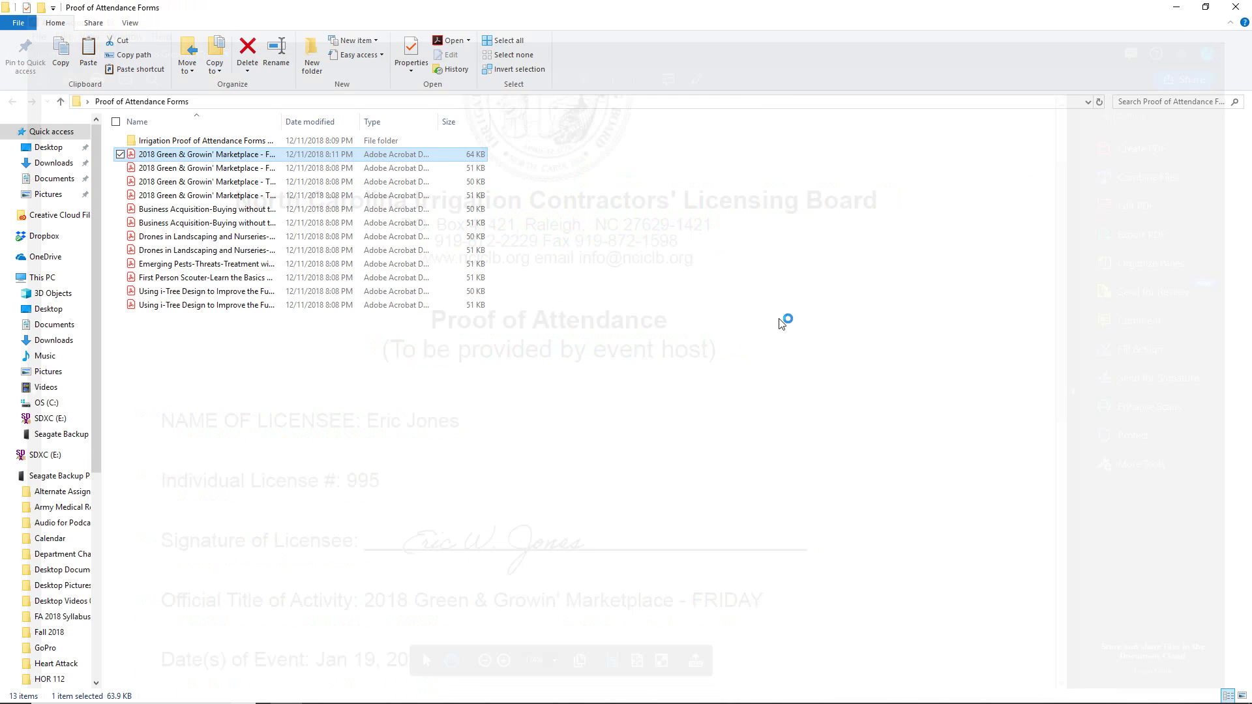
# - Move the signed Friday irrigation form into the Irrigation Proof of Attendance Forms 2018 subfolder and check that folder's contents
pyautogui.moveTo(187, 159); pyautogui.dragTo(189, 145)
pyautogui.doubleClick(189, 142)
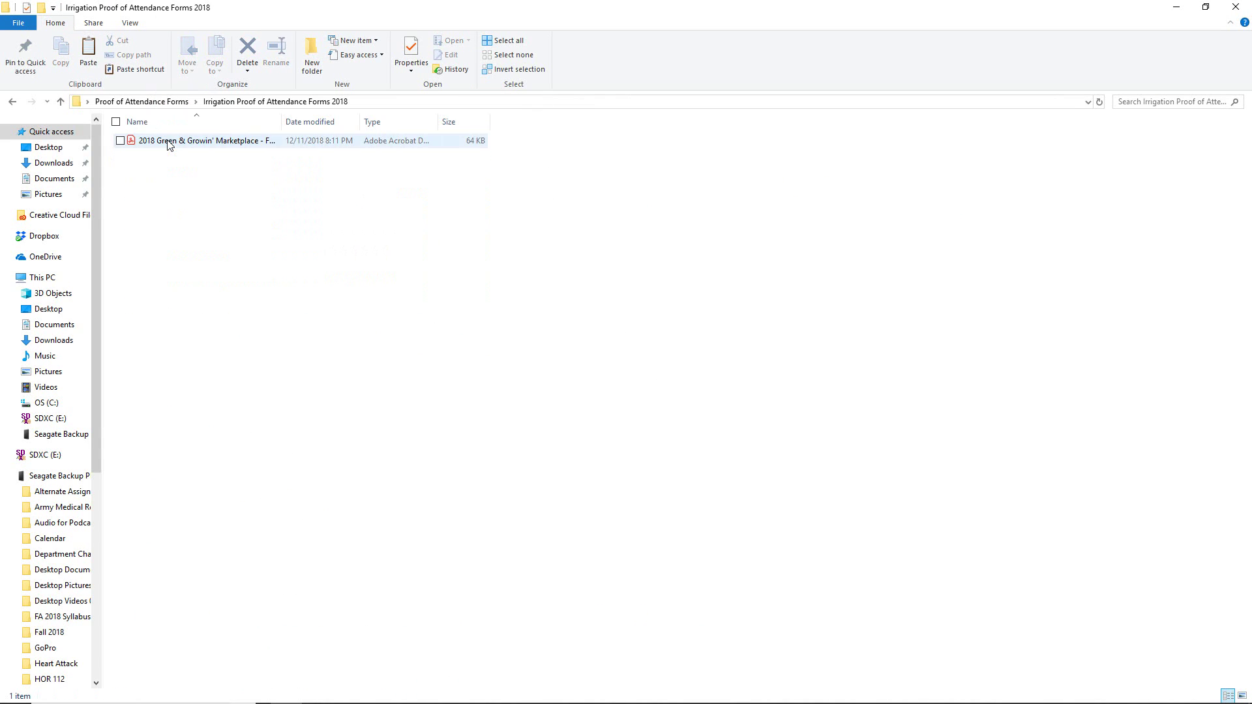
pyautogui.click(13, 101)
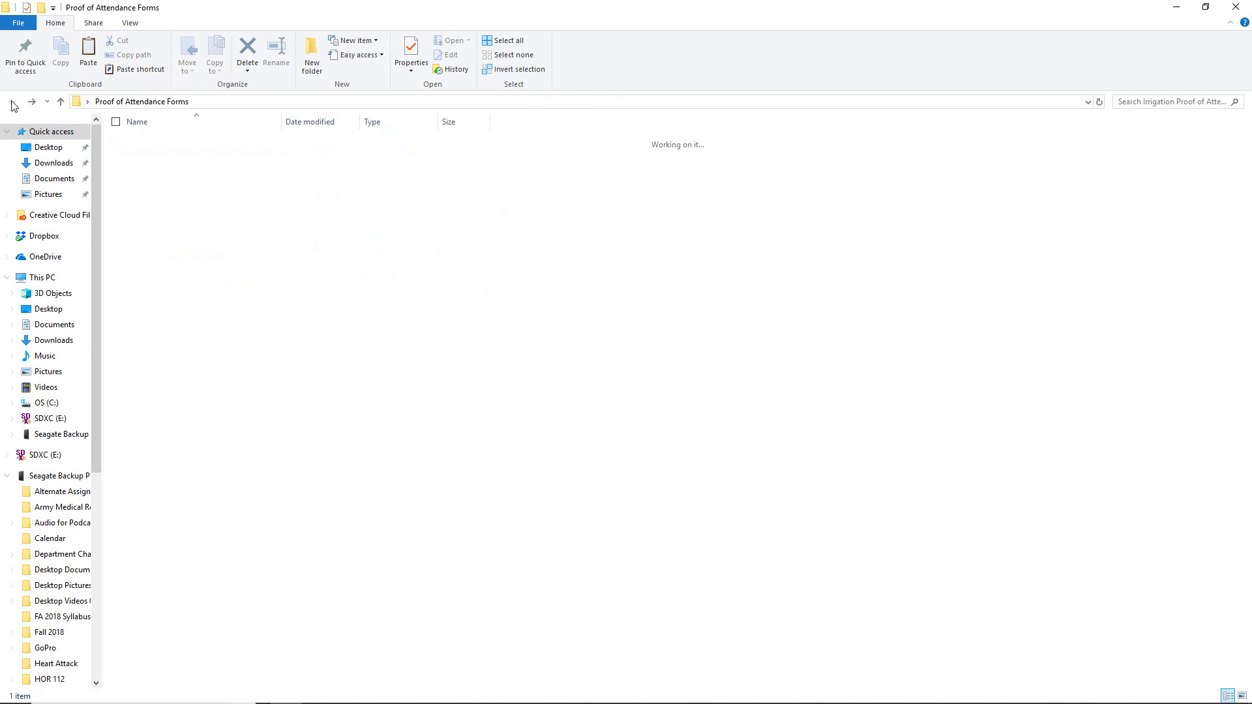
# - Create a subfolder named "Landscape Proof of Attendance Forms 2018" in the Proof of Attendance Forms folder
pyautogui.click(253, 392)
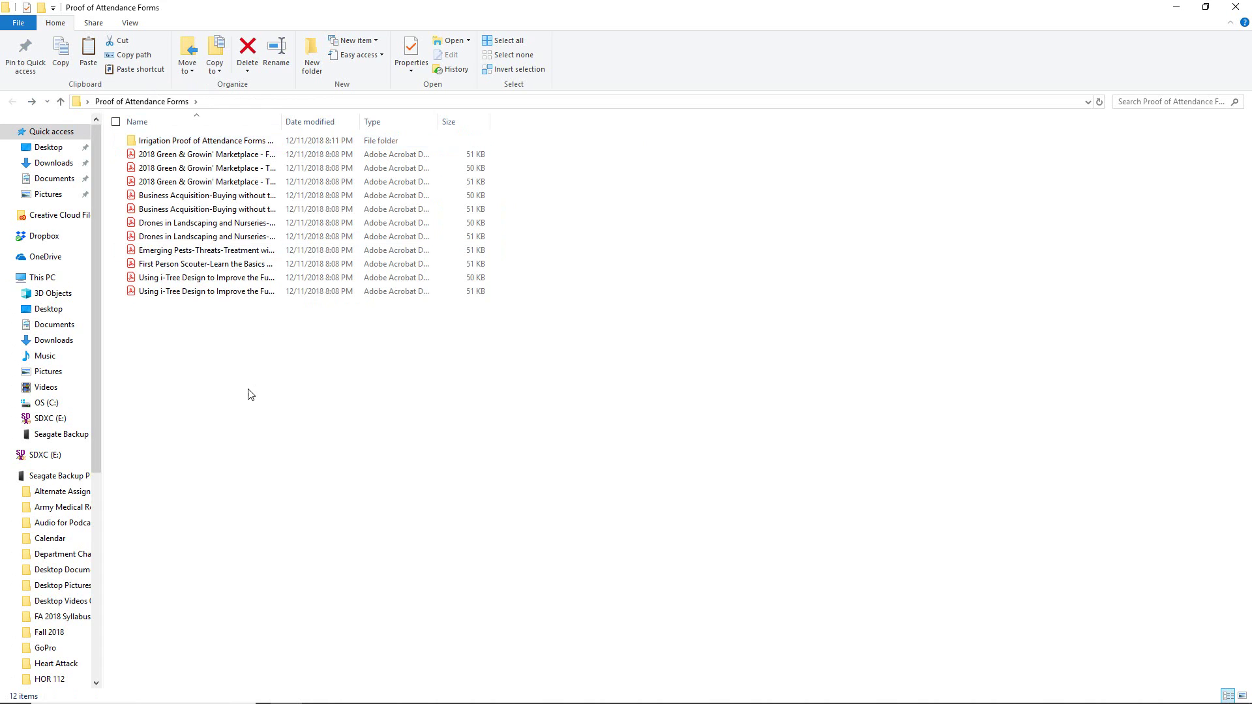
pyautogui.rightClick(227, 351)
pyautogui.moveTo(114, 524)
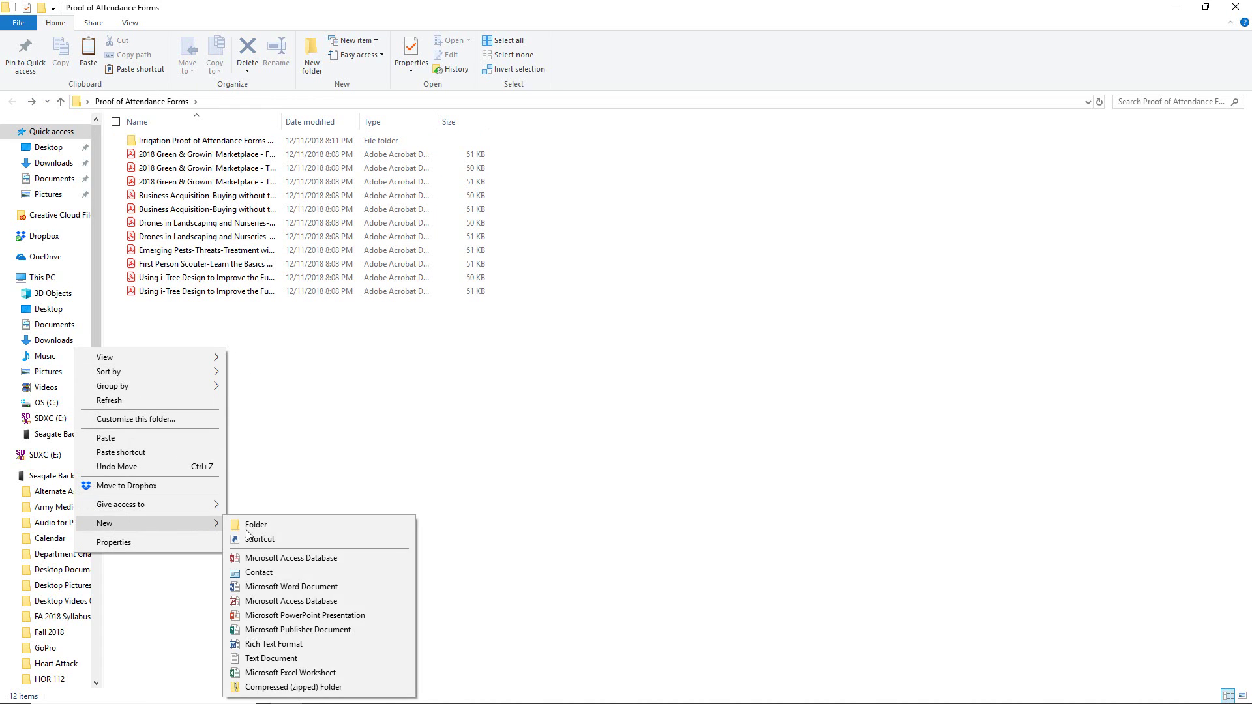
pyautogui.click(251, 525)
pyautogui.write('Landscape Proof of Attendance Forms ')
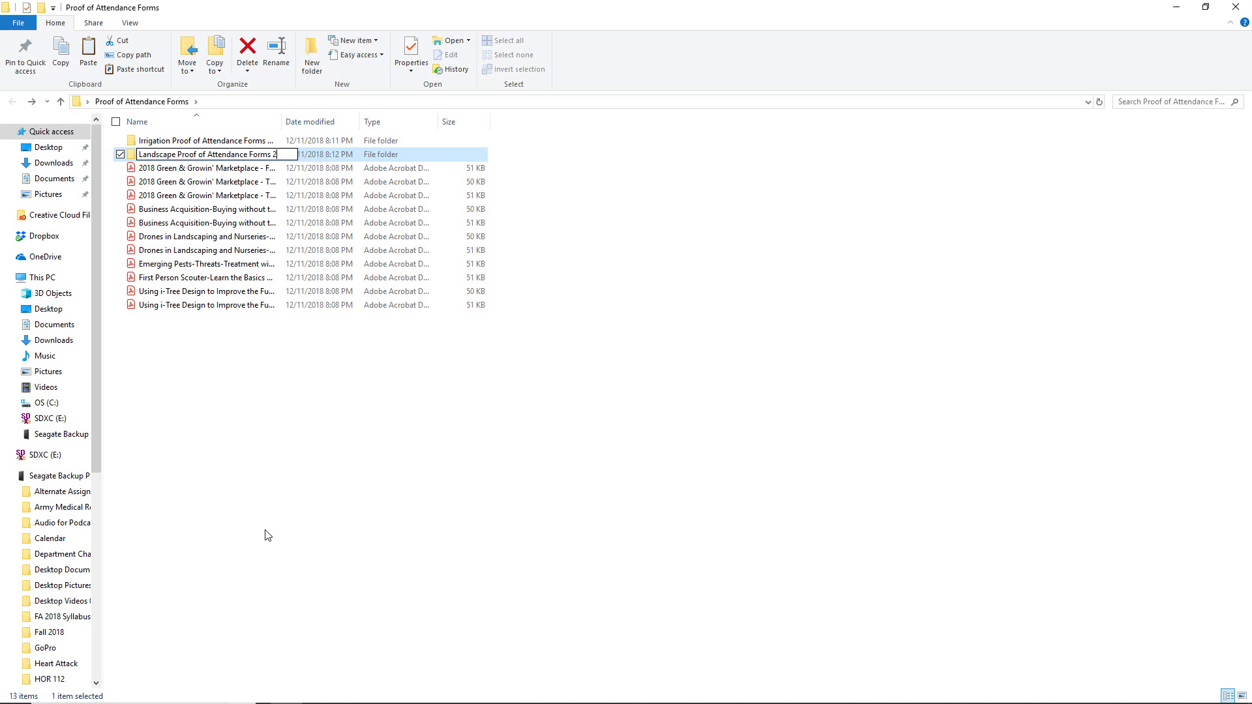
pyautogui.write('2018')
pyautogui.press('Return')
pyautogui.click(424, 522)
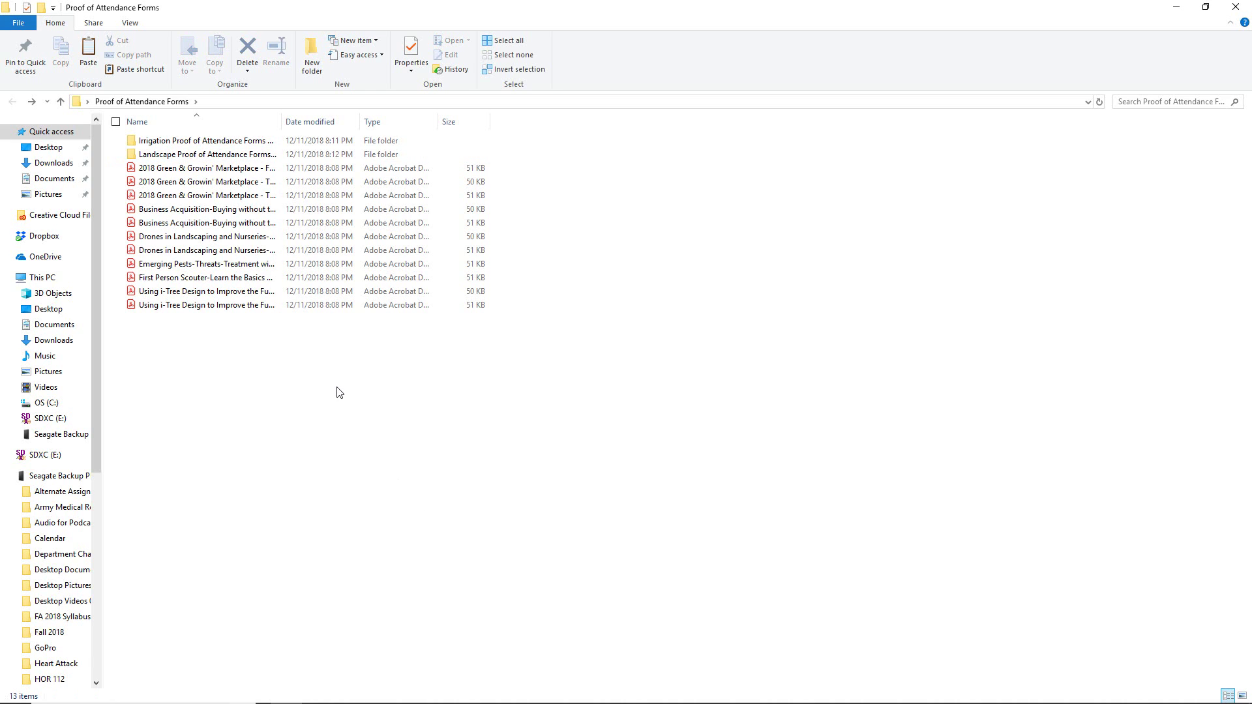
# - Open the 2018 Green & Growin' Marketplace - FRIDAY(Landscape) PDF in Adobe Acrobat and locate its Signature of Attendee line
pyautogui.click(183, 171)
pyautogui.doubleClick(184, 171)
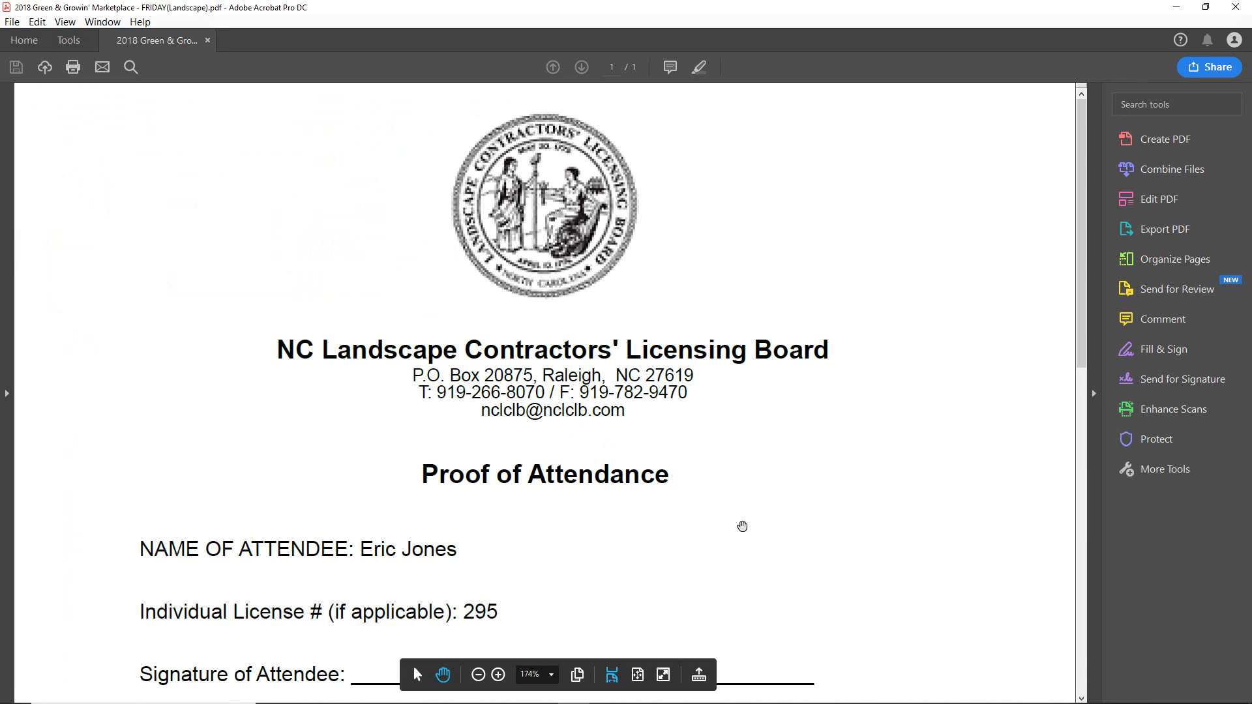
pyautogui.scroll(-2, 742, 526)
pyautogui.scroll(-1, 742, 526)
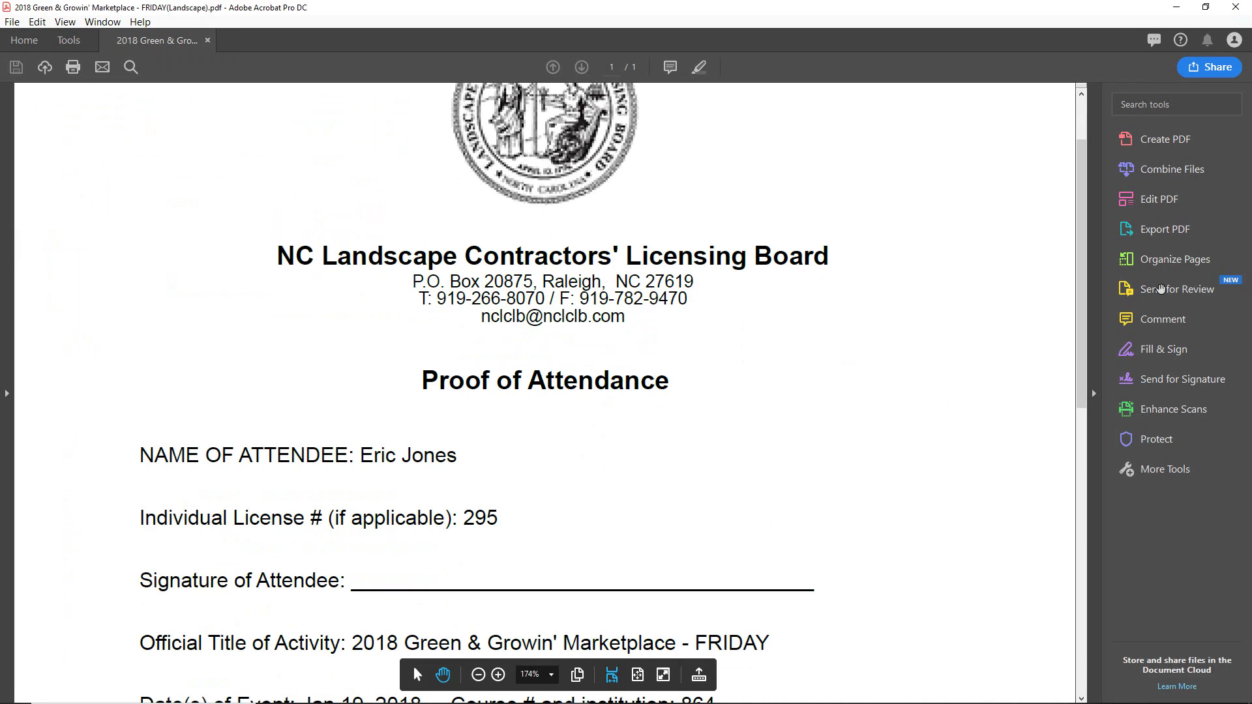
# - Use Fill & Sign to place the saved full signature at the Signature of Attendee line of the landscape form
pyautogui.click(1131, 352)
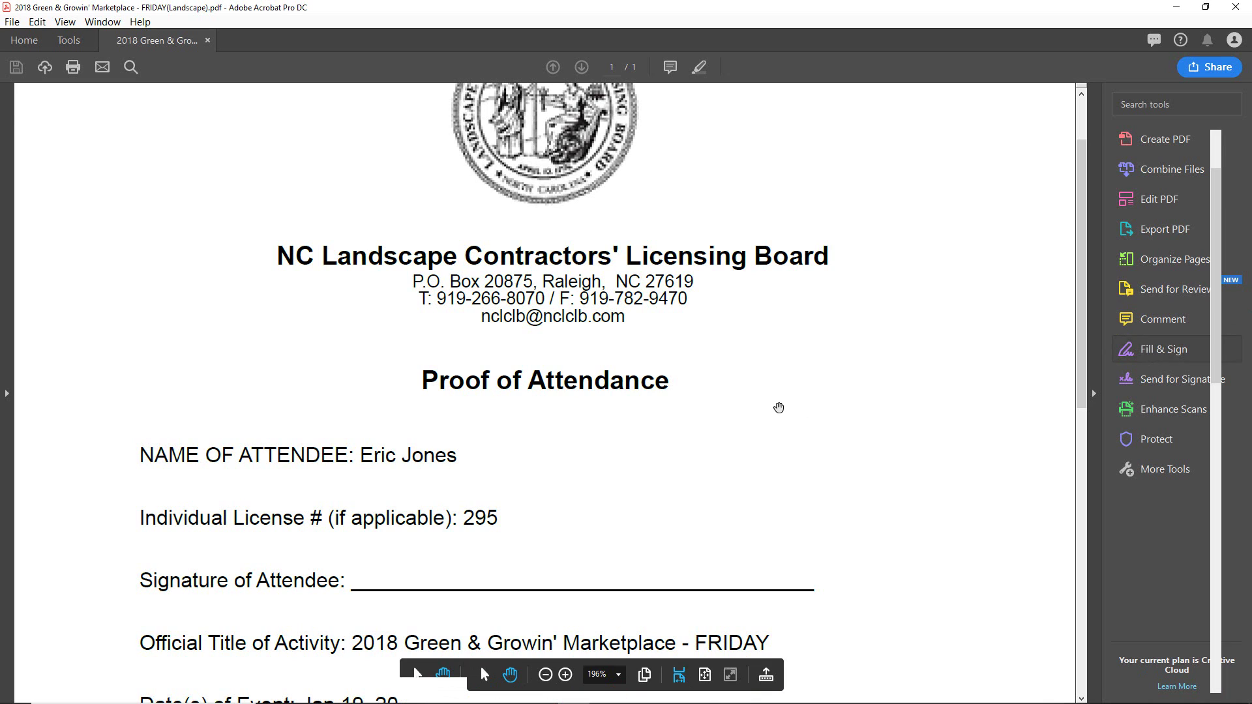
pyautogui.click(700, 97)
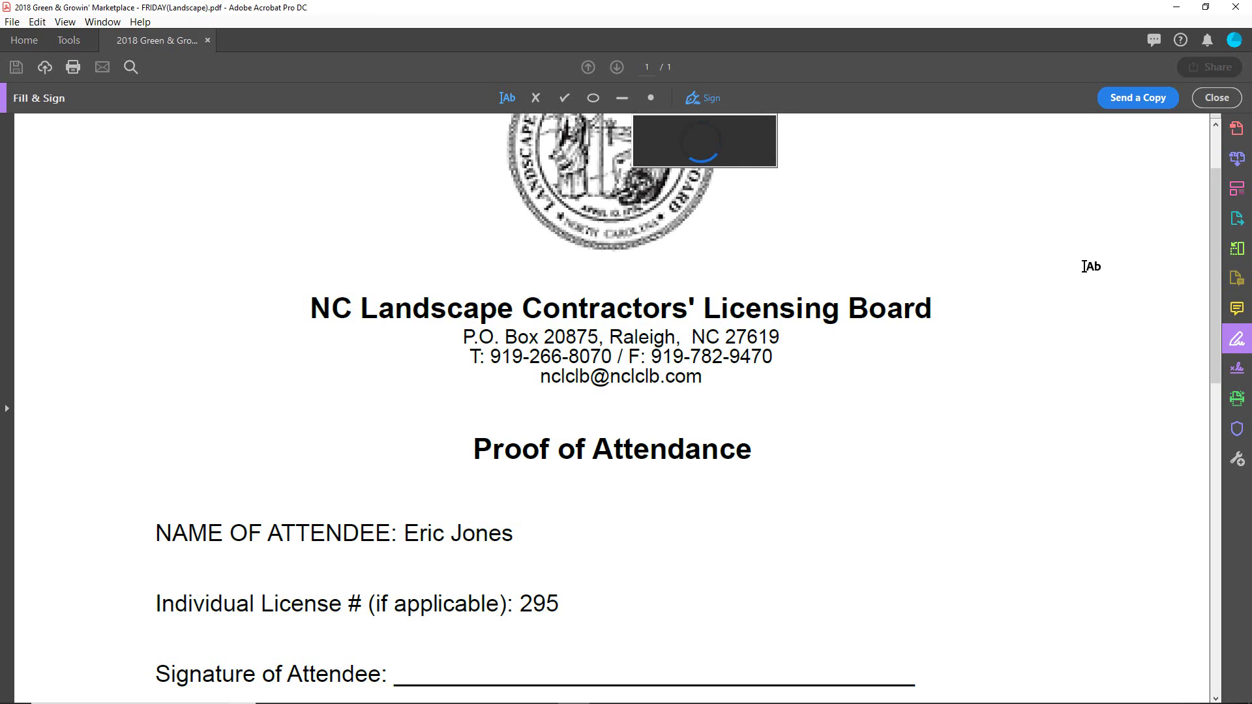
pyautogui.scroll(-1, 985, 264)
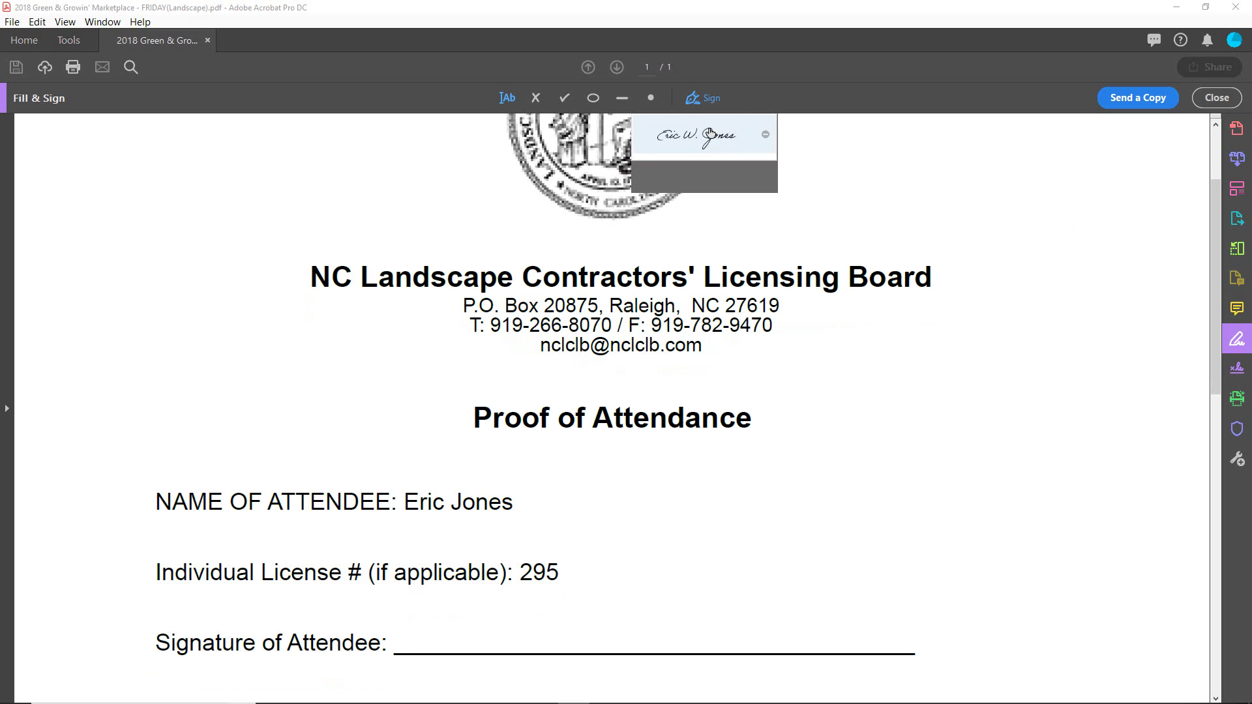
pyautogui.click(701, 135)
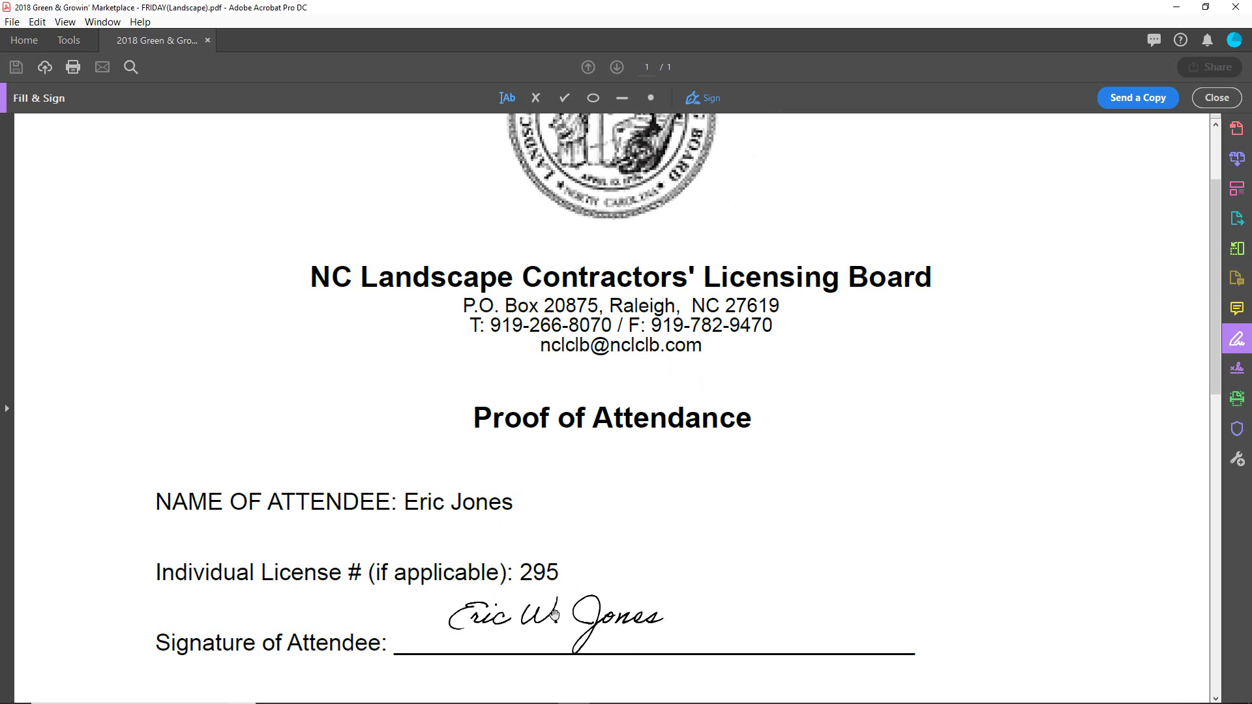
pyautogui.click(548, 635)
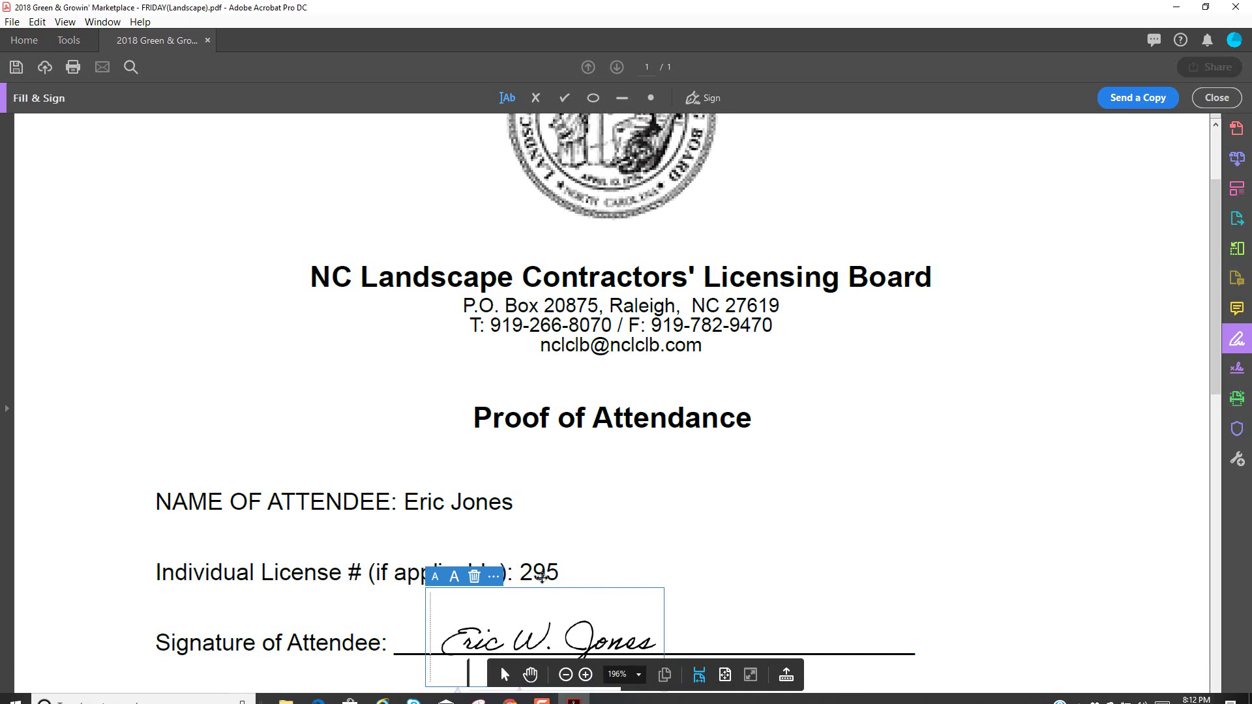
# - Enlarge the placed signature slightly and reposition it to sit on the Signature of Attendee line
pyautogui.moveTo(548, 596); pyautogui.dragTo(534, 557)
pyautogui.moveTo(649, 647); pyautogui.dragTo(700, 667)
pyautogui.moveTo(637, 615); pyautogui.dragTo(636, 639)
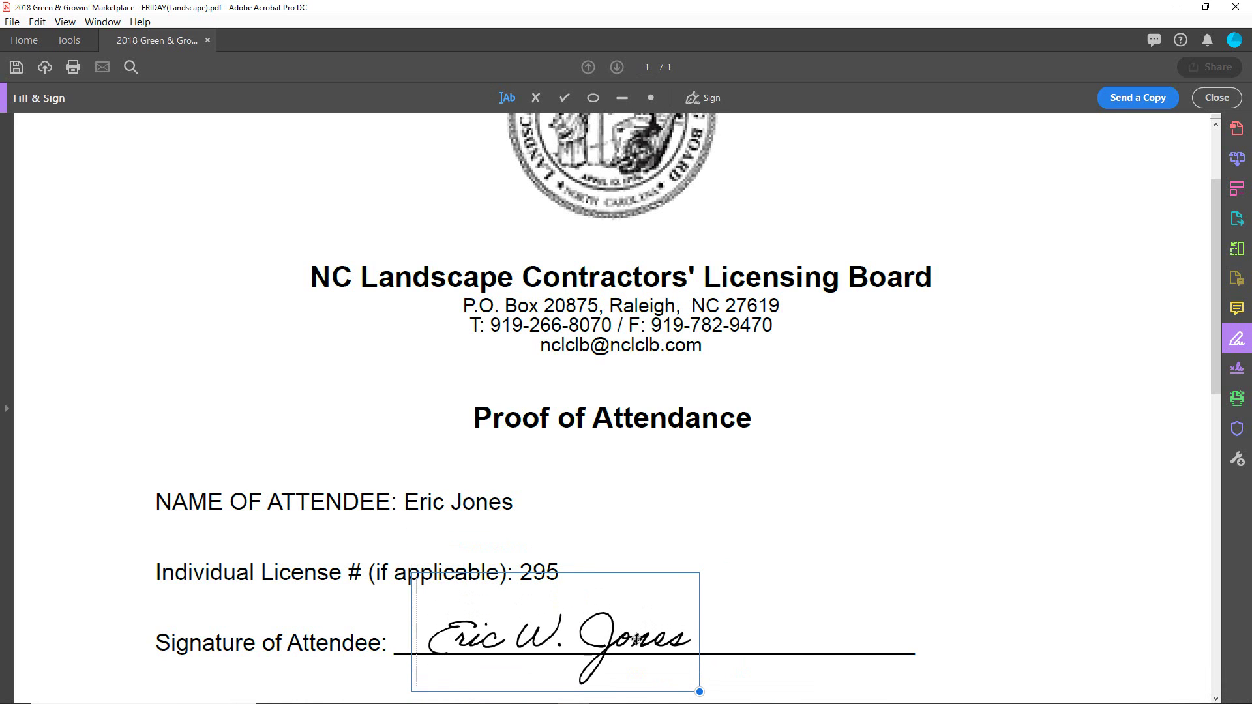
pyautogui.click(774, 598)
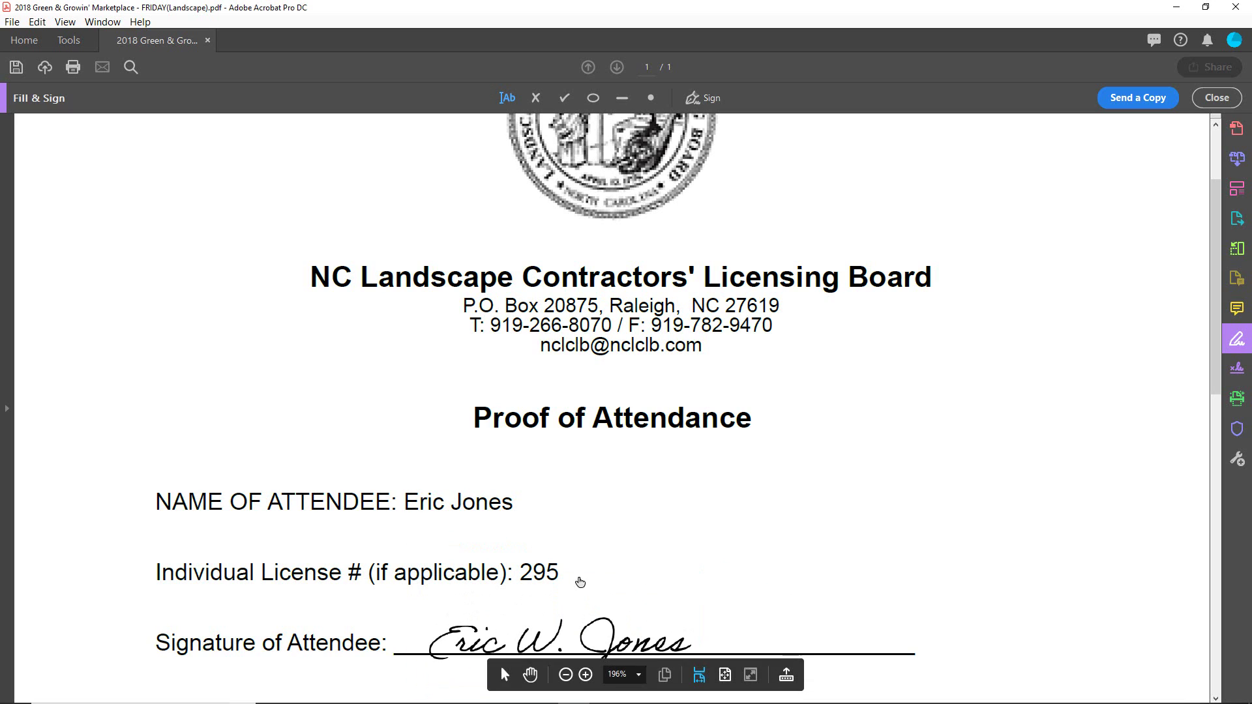
# - Save and close the signed Friday landscape form, and move it into the Landscape Proof of Attendance Forms 2018 folder
pyautogui.click(18, 70)
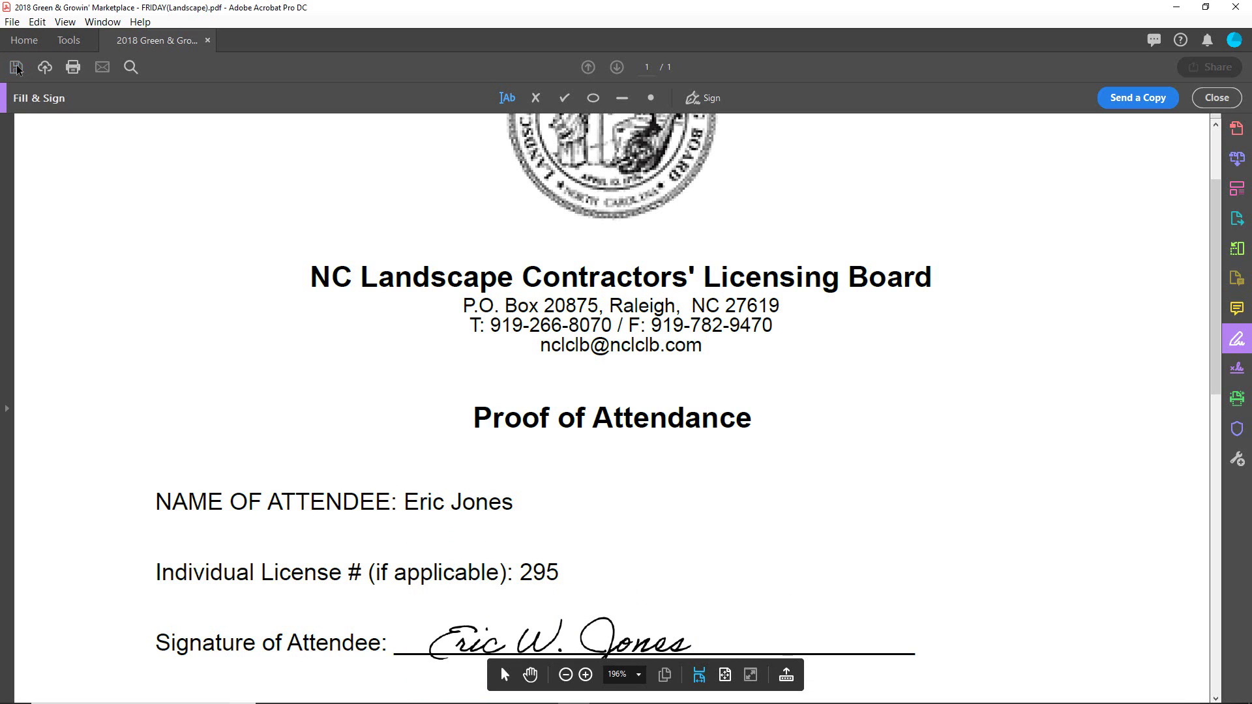
pyautogui.click(1236, 7)
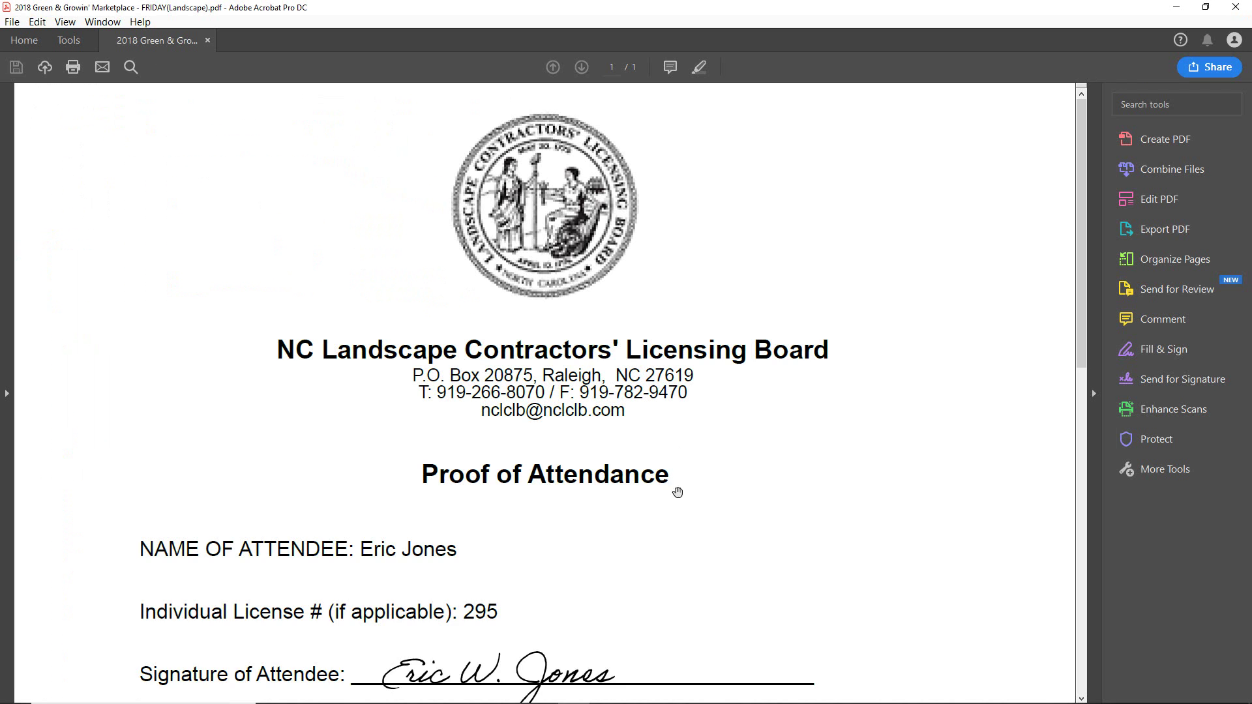
pyautogui.scroll(-2, 685, 492)
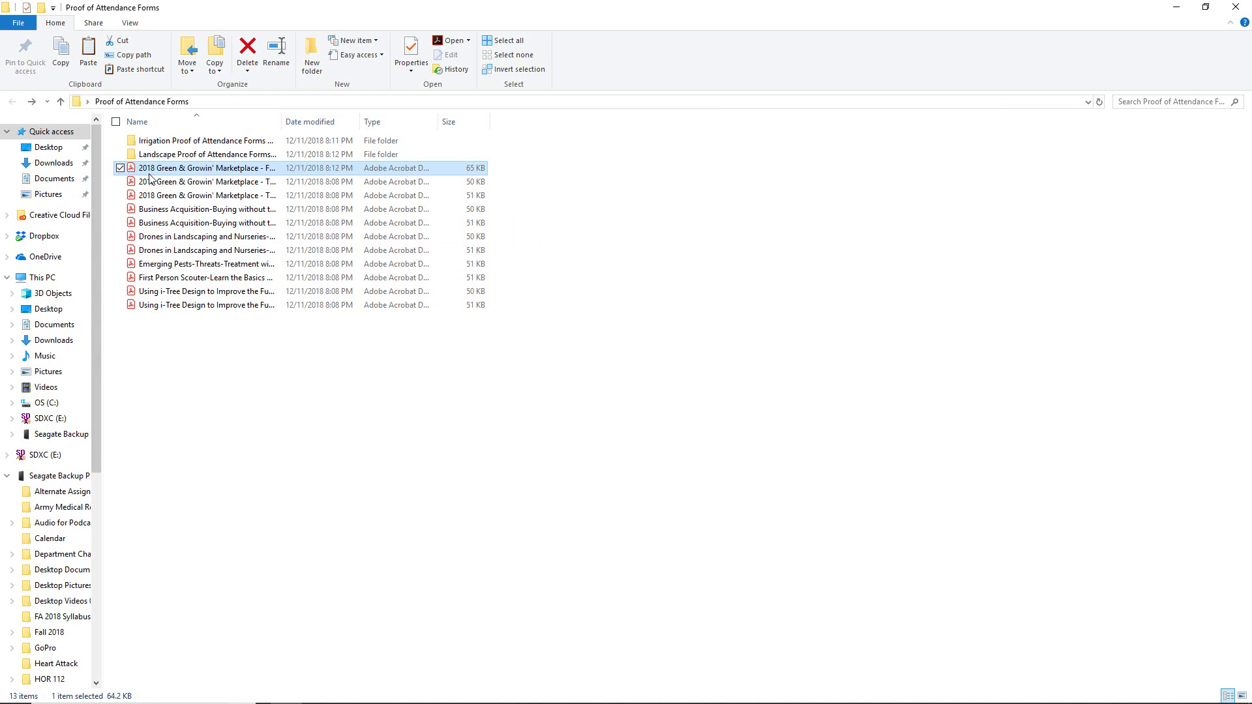
pyautogui.moveTo(150, 172); pyautogui.dragTo(152, 158)
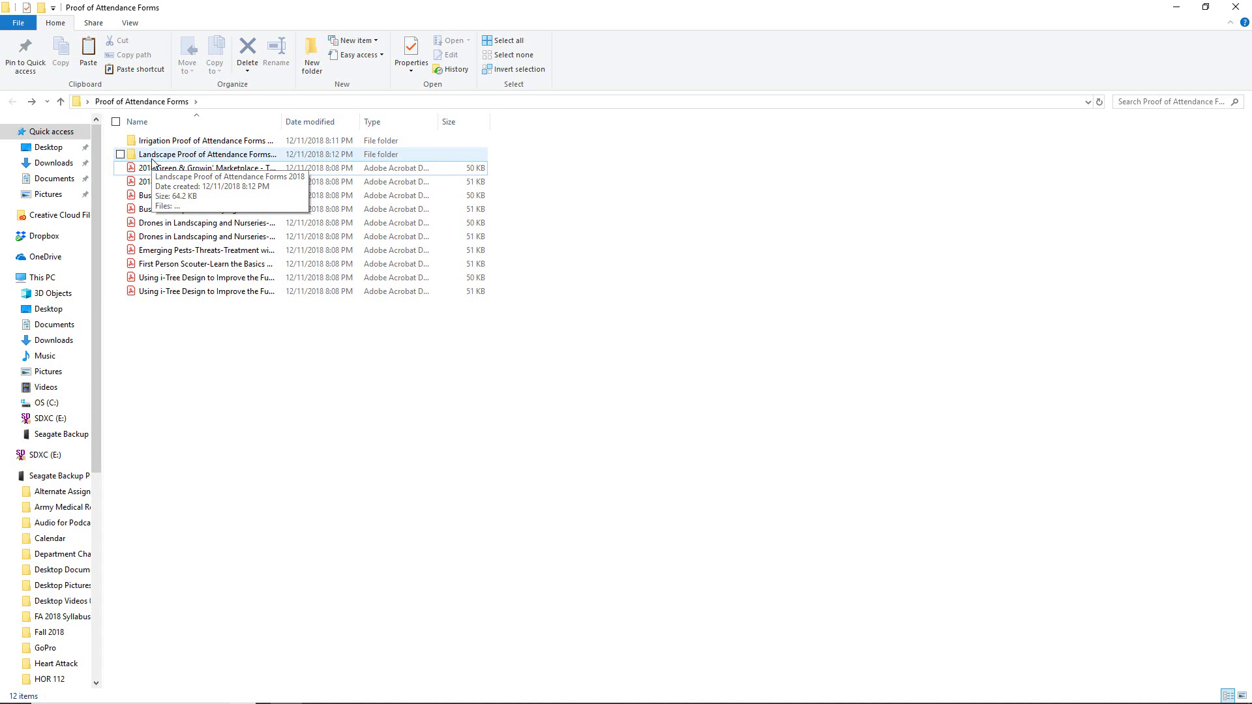
# - Open the 2018 Green & Growin' Marketplace - THURSDAY (Irrigation) PDF in Adobe Acrobat and locate its Signature of Licensee line
pyautogui.click(167, 172)
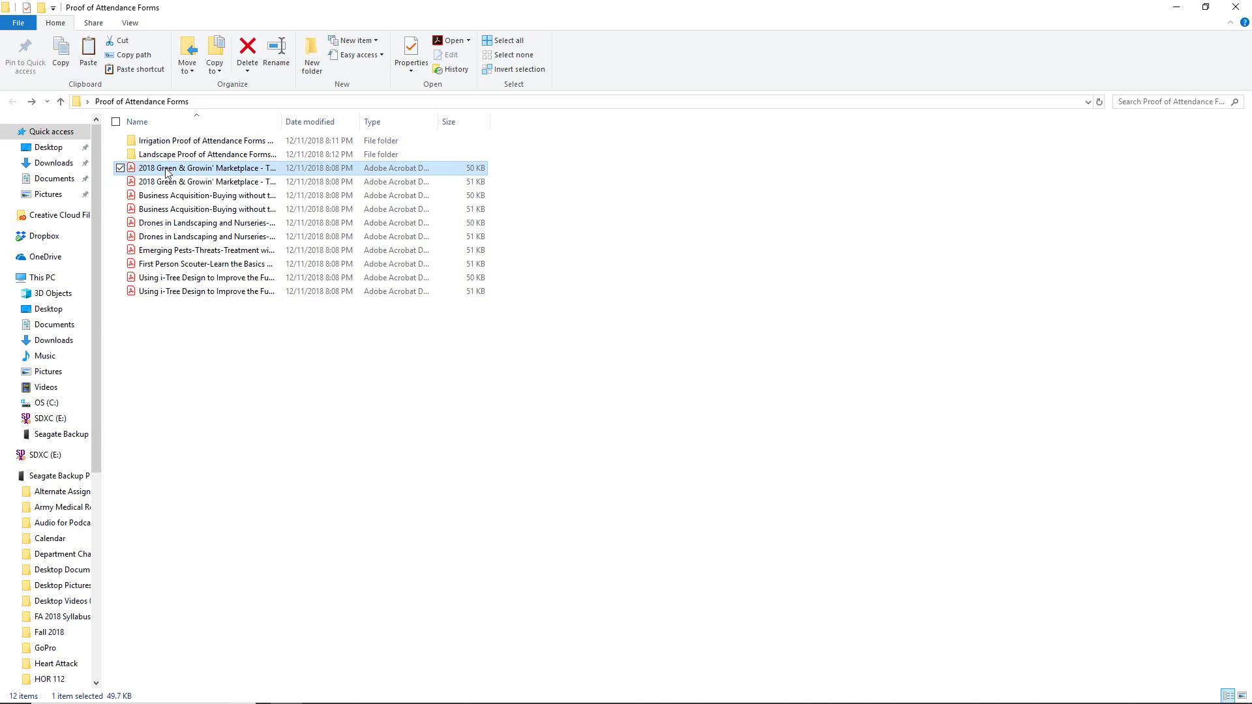
pyautogui.doubleClick(167, 171)
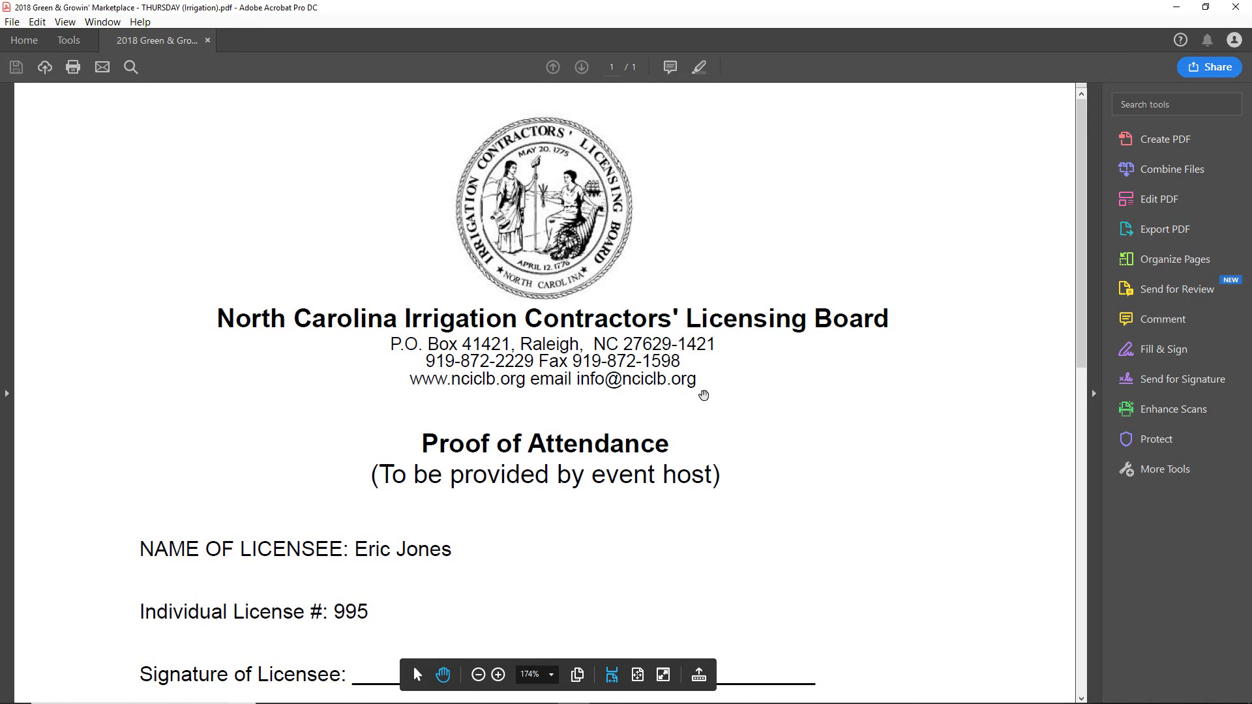
pyautogui.scroll(-2, 704, 396)
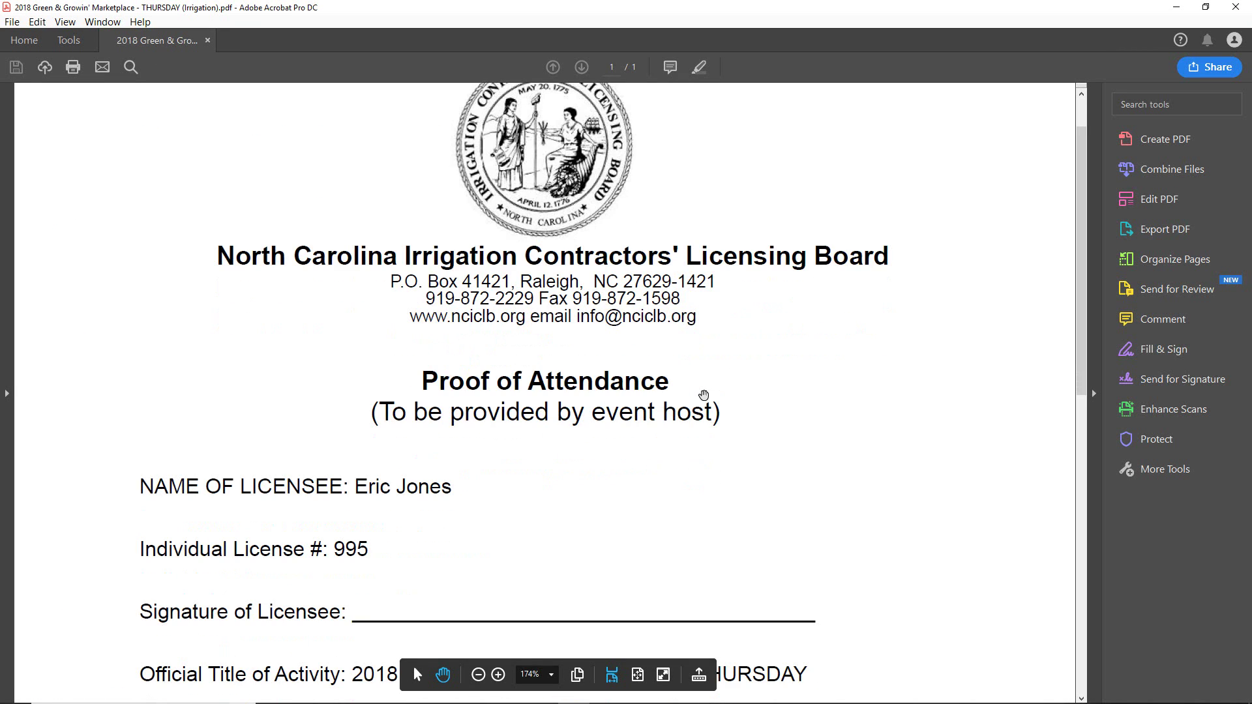
# - Use Fill & Sign to place the saved full signature on the Signature of Licensee line of the Thursday irrigation form
pyautogui.click(1146, 361)
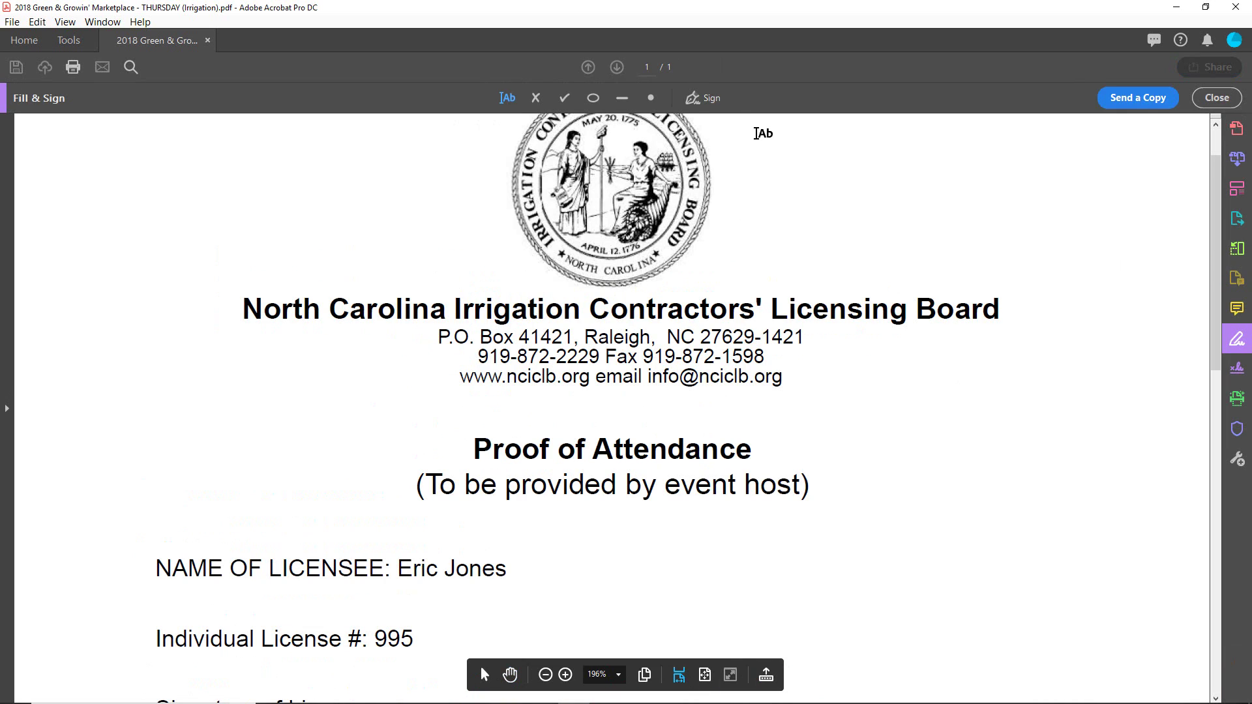
pyautogui.click(703, 100)
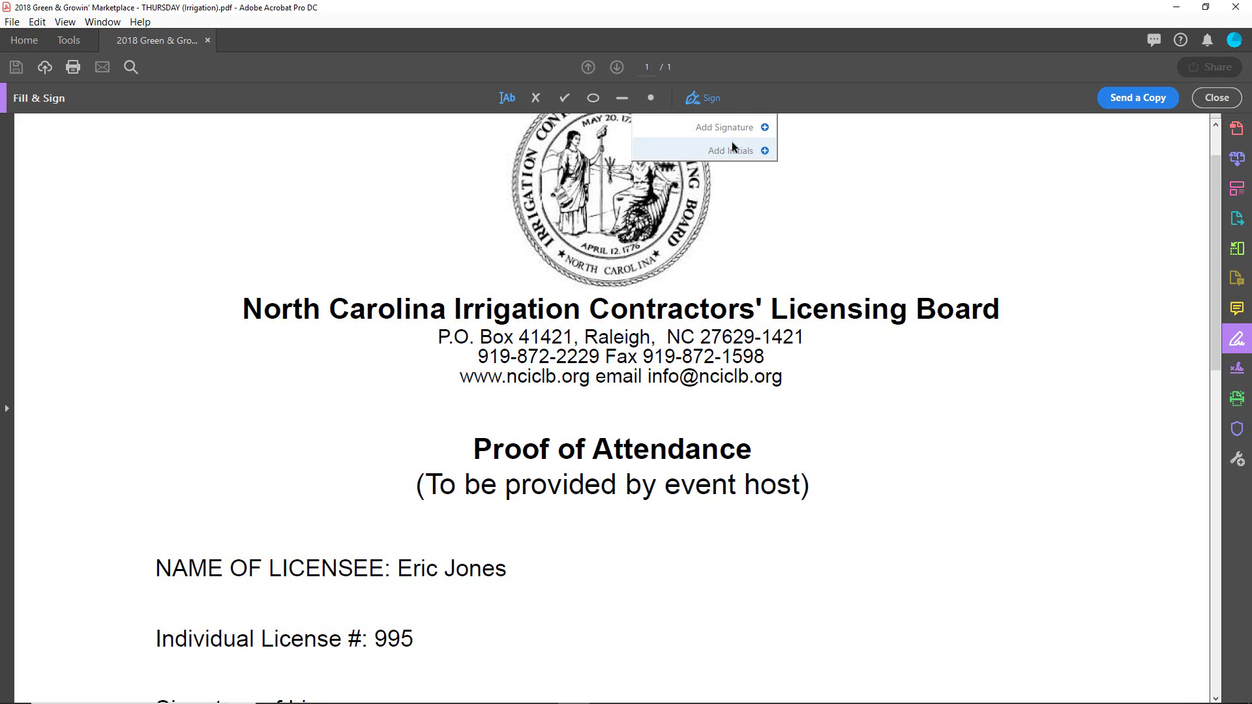
pyautogui.click(728, 128)
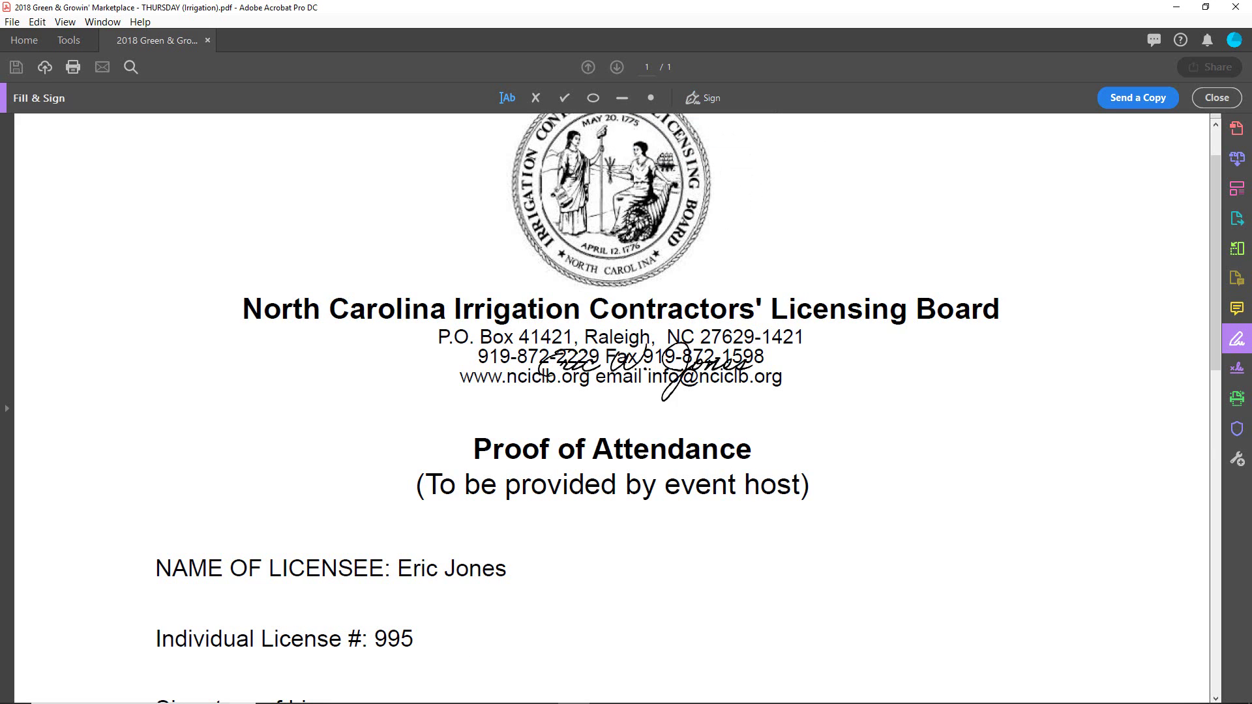
pyautogui.scroll(-4, 646, 372)
pyautogui.click(538, 490)
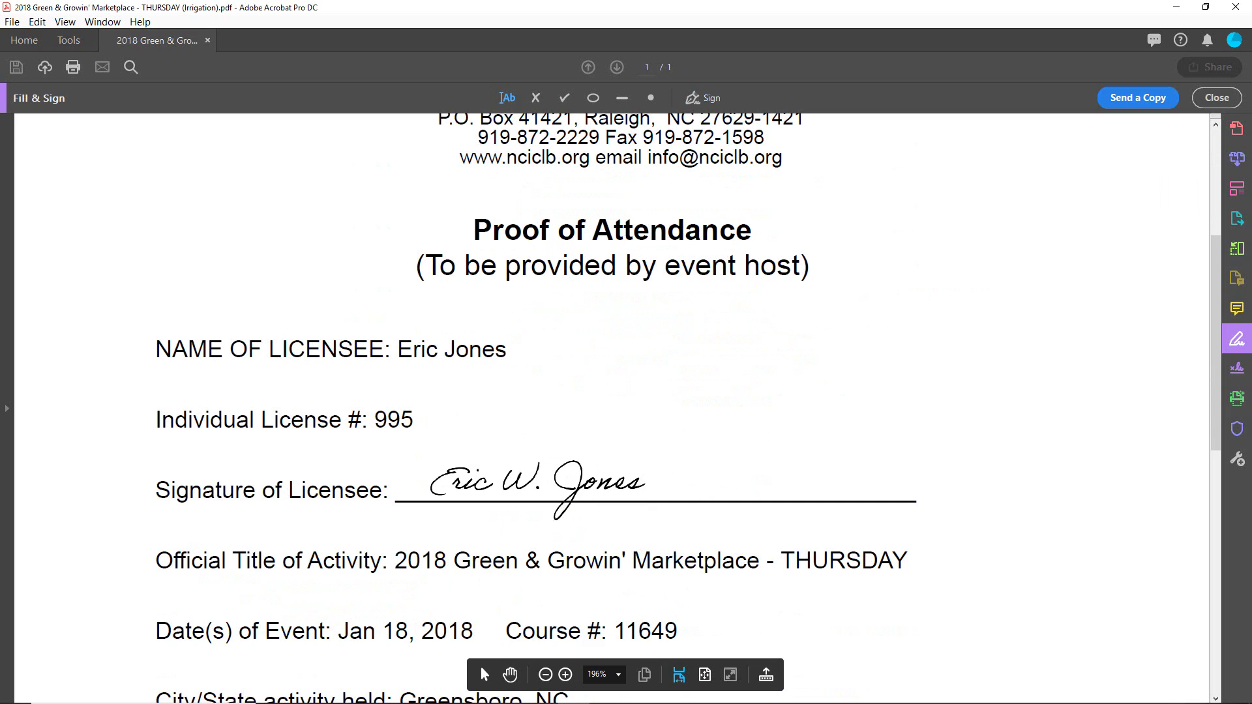
pyautogui.click(541, 499)
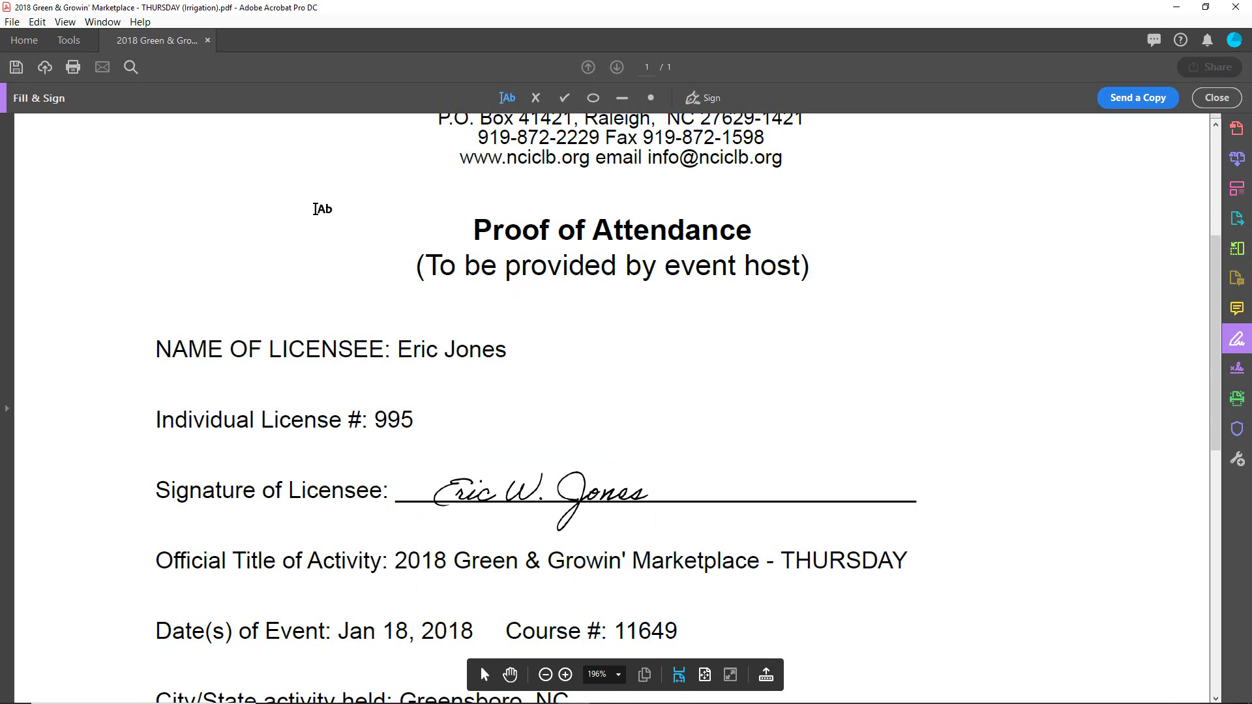
# - Save and close the signed Thursday irrigation form, and move it into the Irrigation Proof of Attendance Forms 2018 folder
pyautogui.click(16, 67)
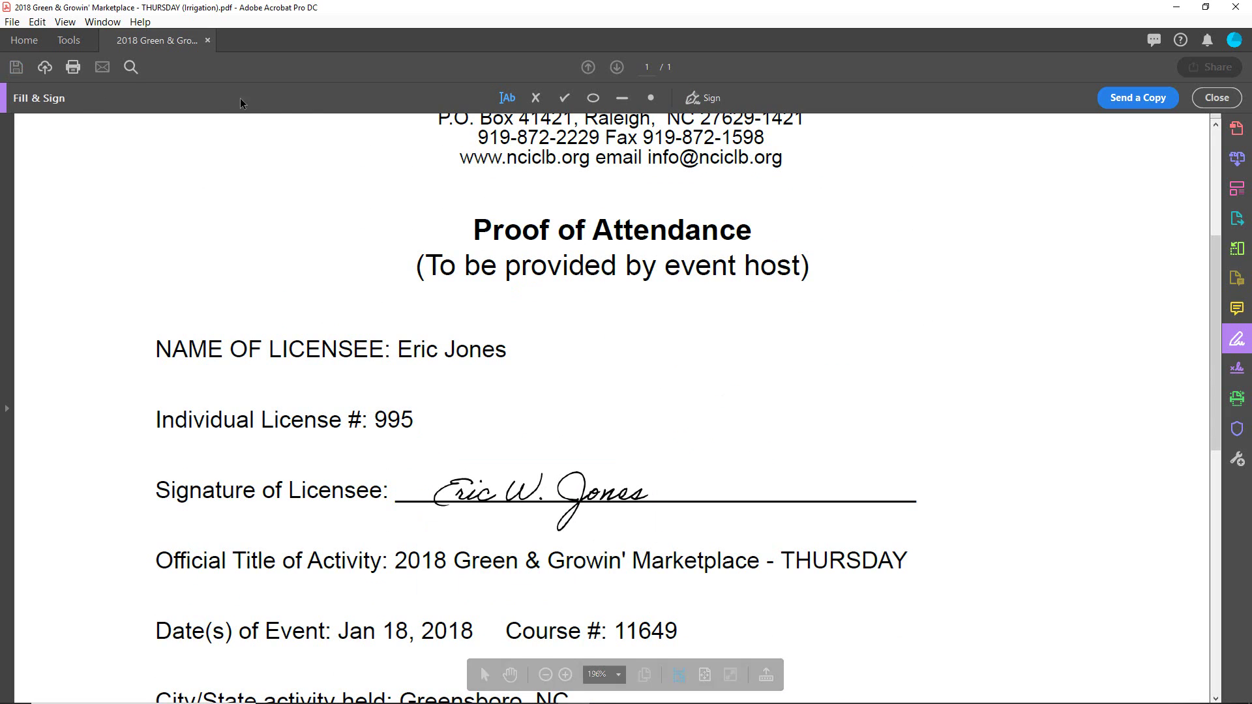
pyautogui.click(1236, 8)
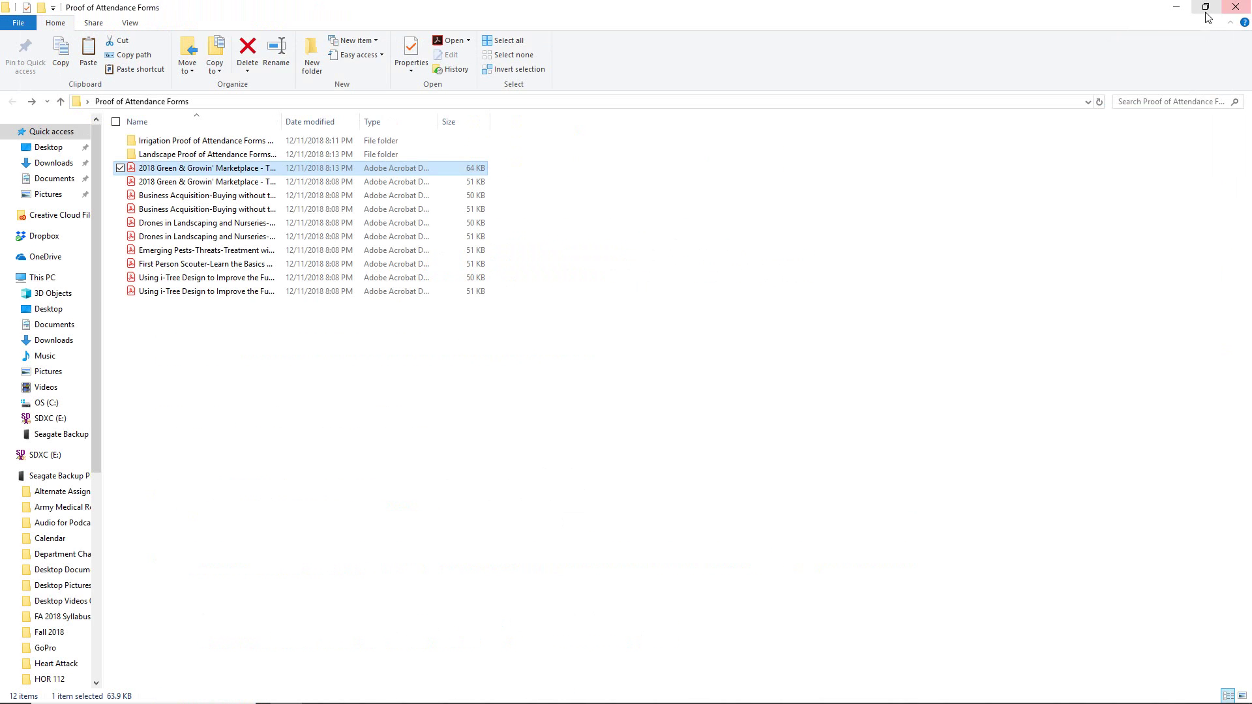
pyautogui.doubleClick(223, 169)
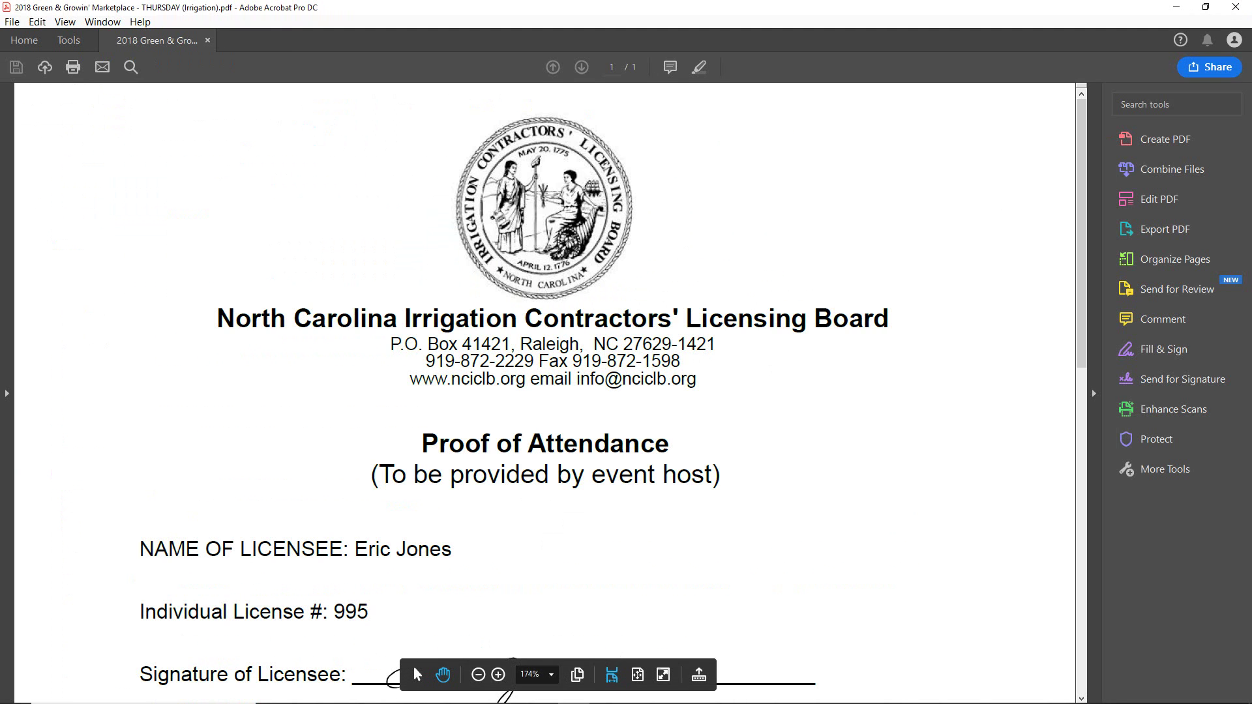
pyautogui.hotkey('alt', 'F4')
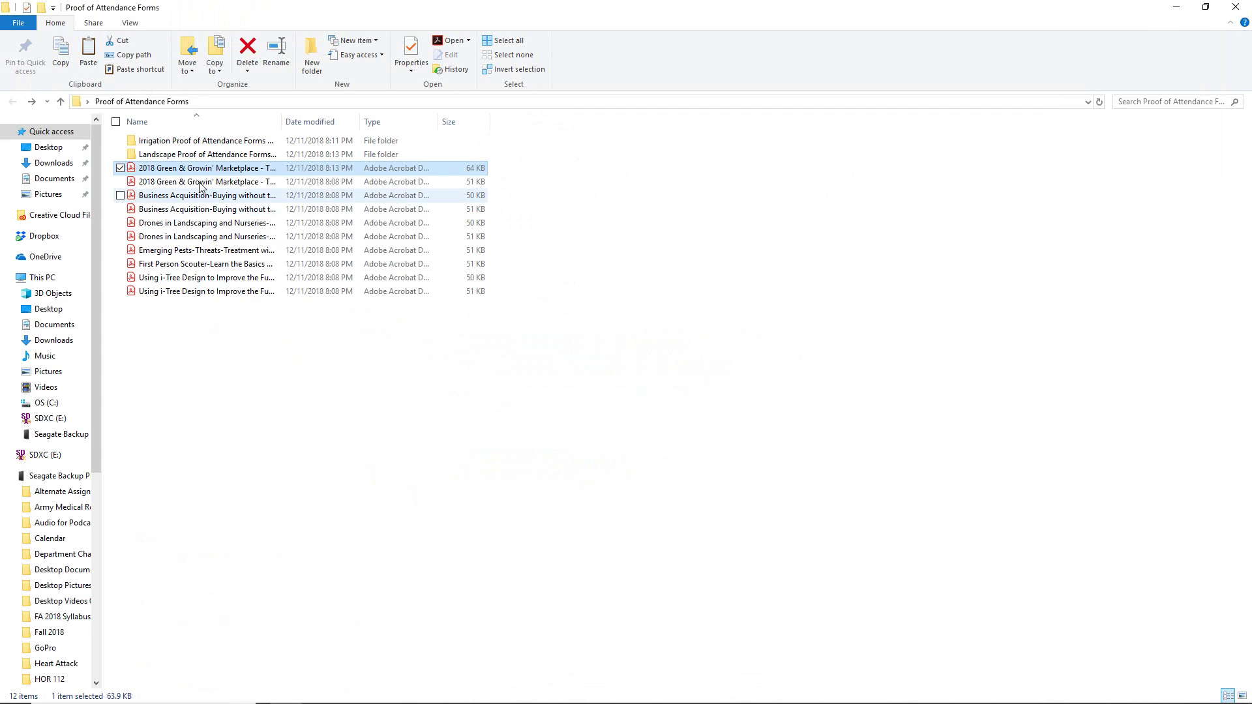
pyautogui.moveTo(199, 175); pyautogui.dragTo(202, 147)
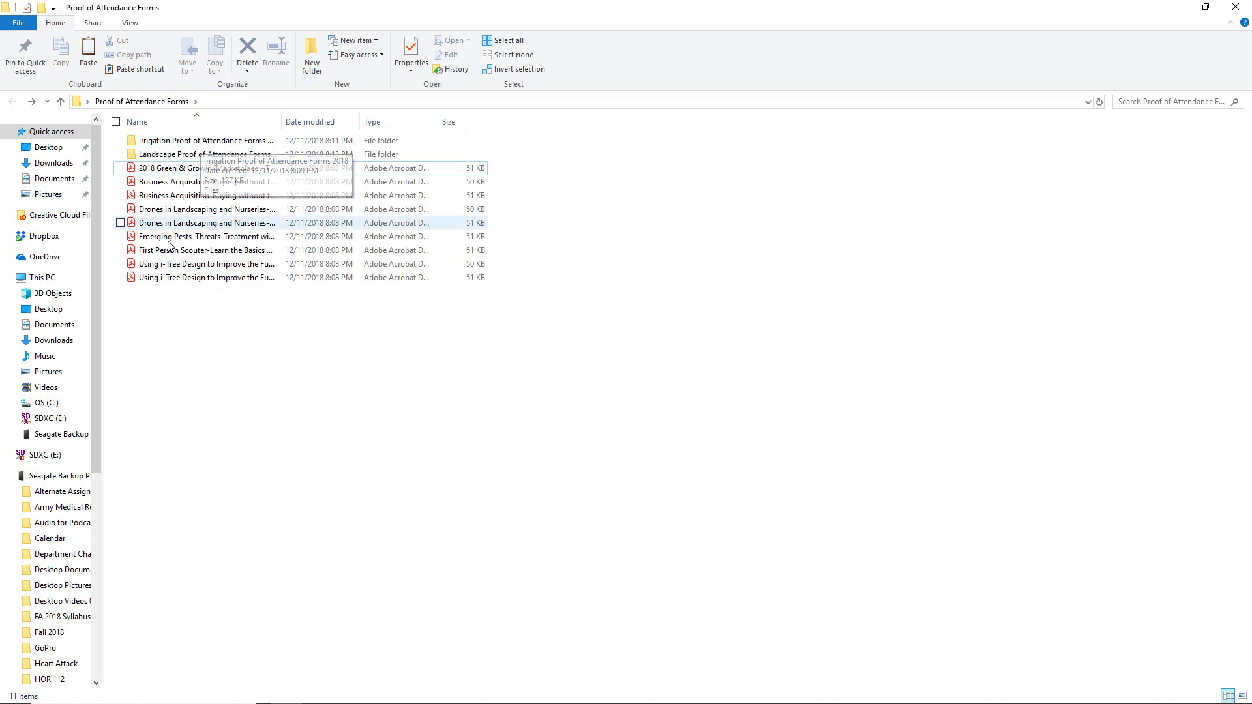
# - Open the 2018 Green & Growin' Marketplace - THURSDAY(Landscape) PDF in Adobe Acrobat and start Fill & Sign at its Signature of Attendee line
pyautogui.click(167, 171)
pyautogui.doubleClick(167, 171)
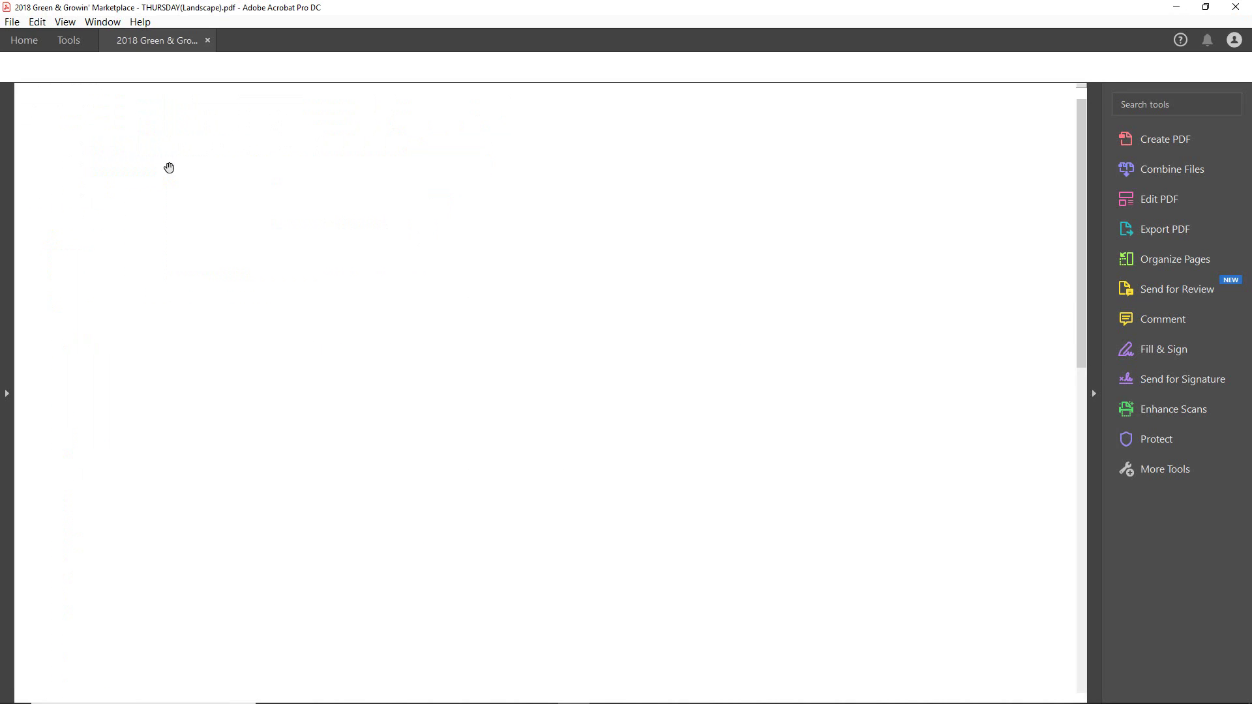
pyautogui.scroll(-2, 652, 410)
pyautogui.scroll(-3, 745, 407)
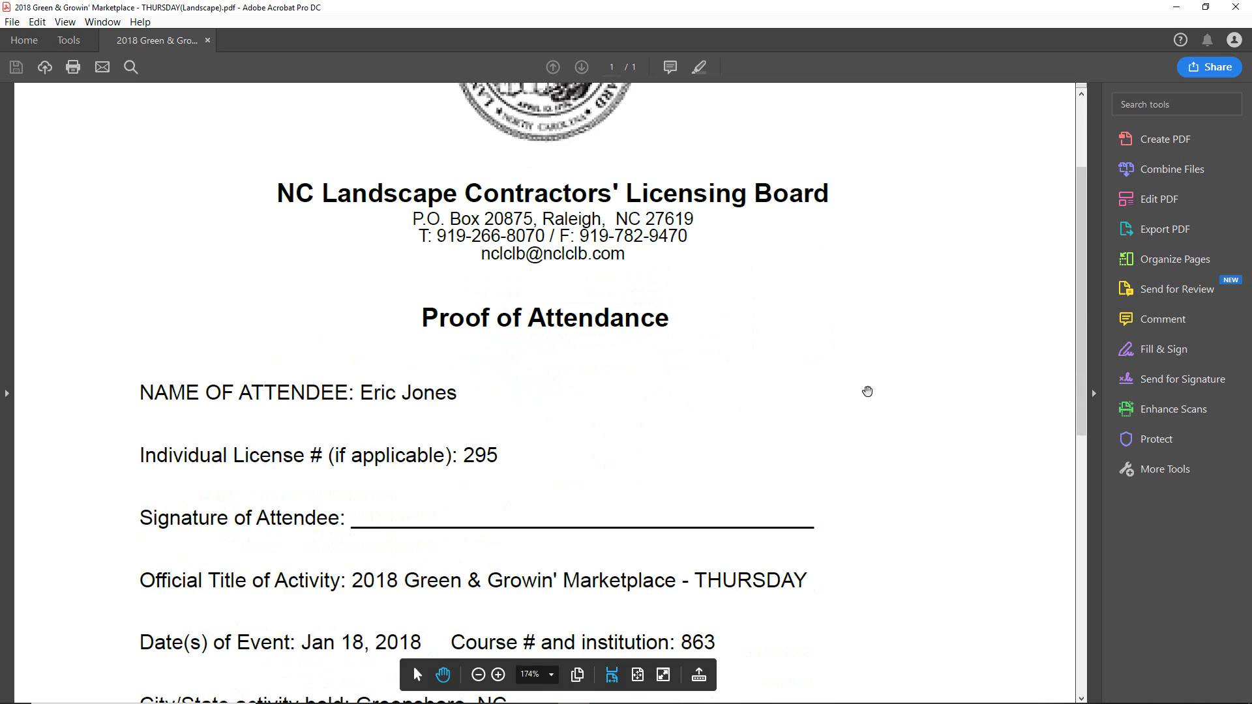
pyautogui.click(1155, 352)
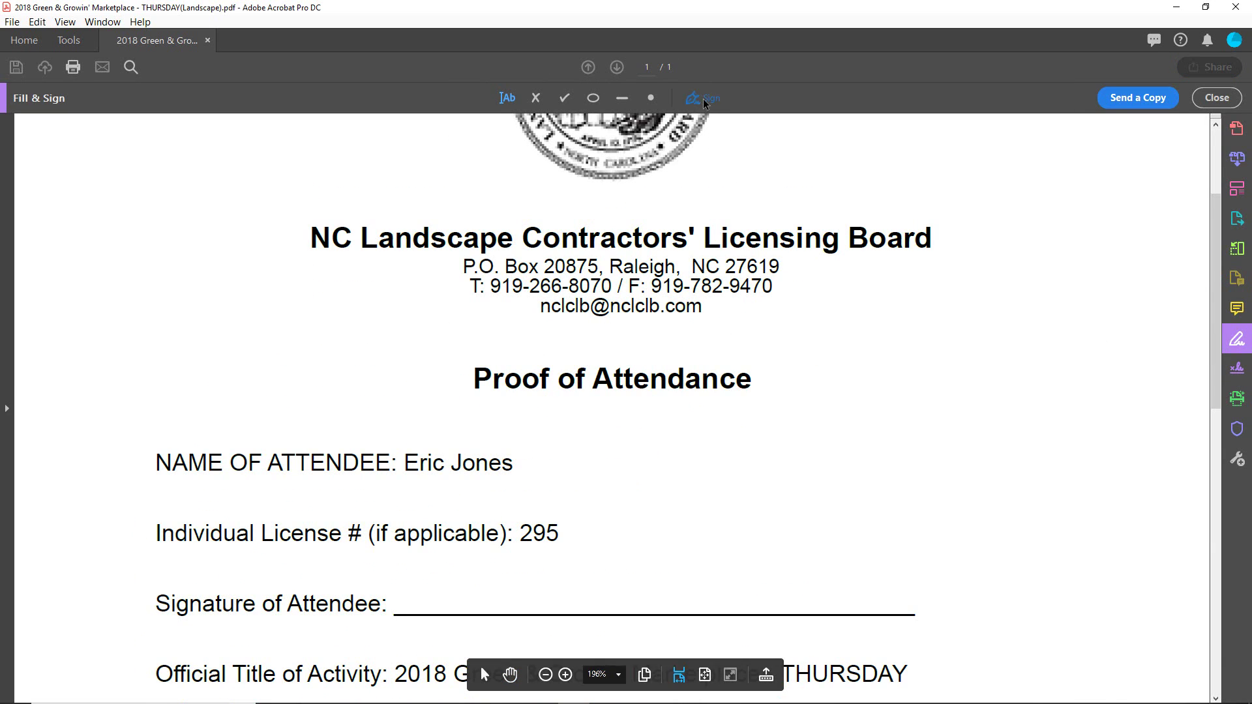
pyautogui.click(705, 103)
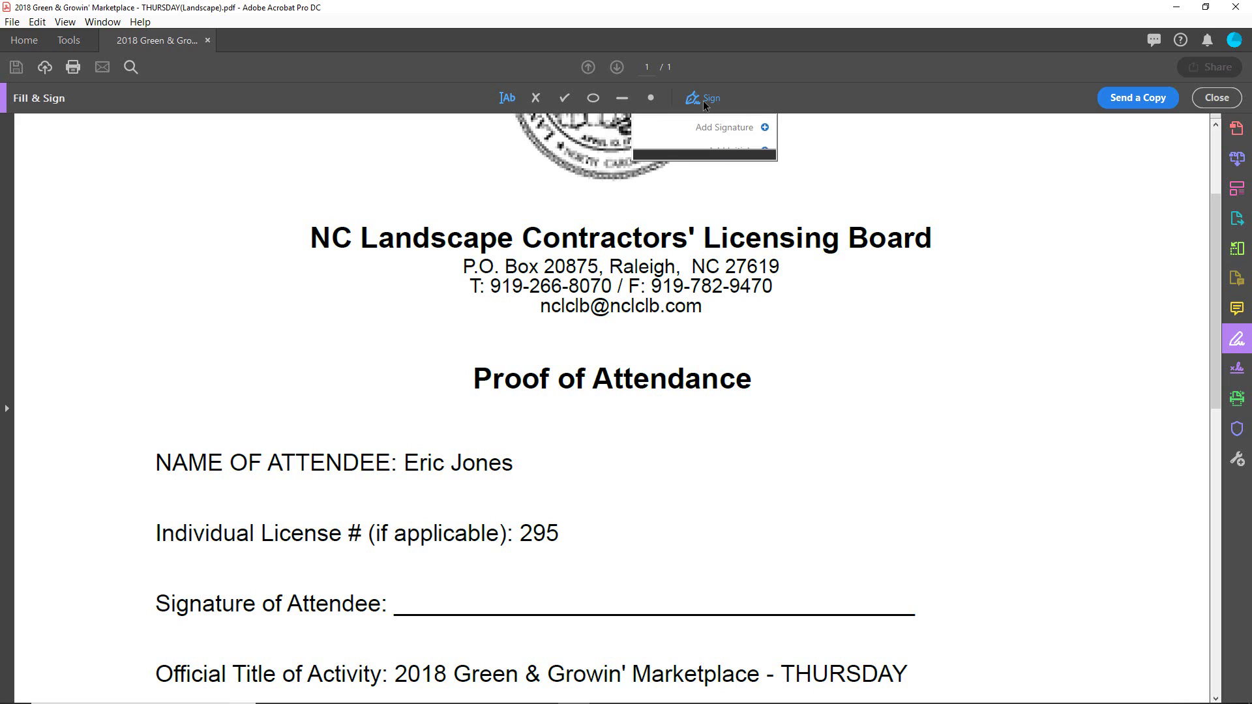
pyautogui.click(708, 130)
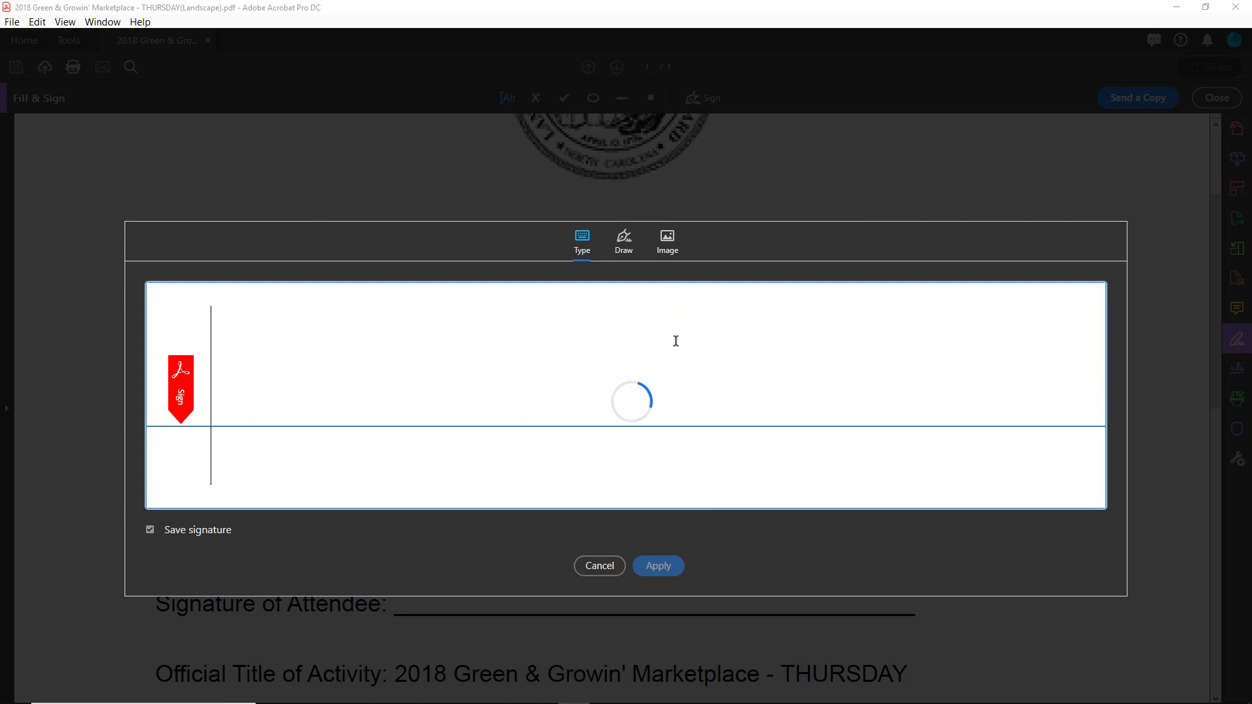
pyautogui.click(593, 566)
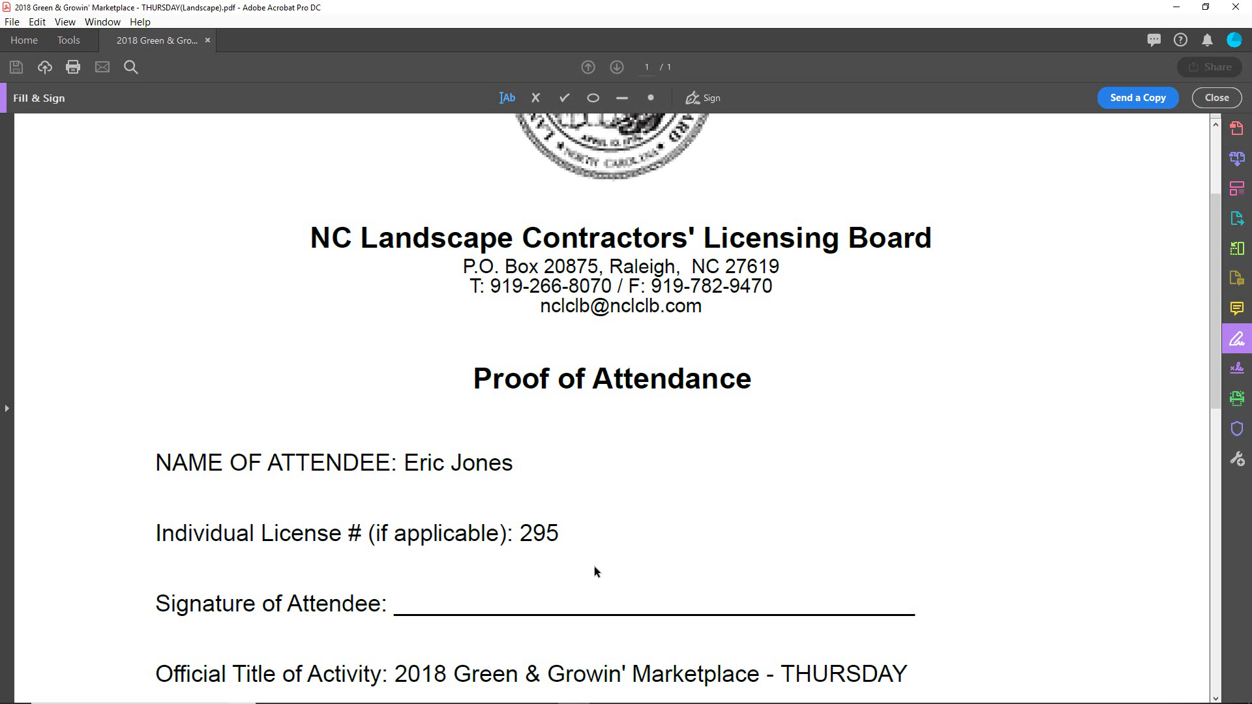
# - Place the saved full signature on the Signature of Attendee line of the Thursday landscape form
pyautogui.click(699, 100)
pyautogui.click(713, 135)
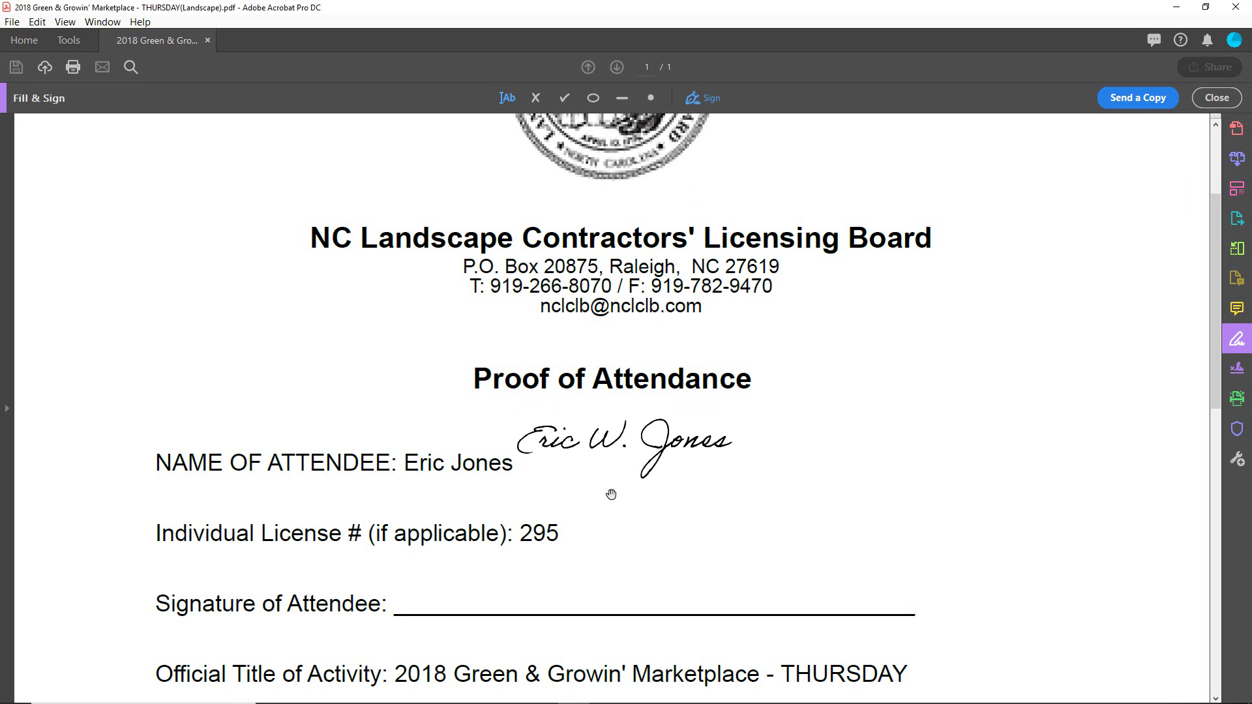
pyautogui.click(518, 626)
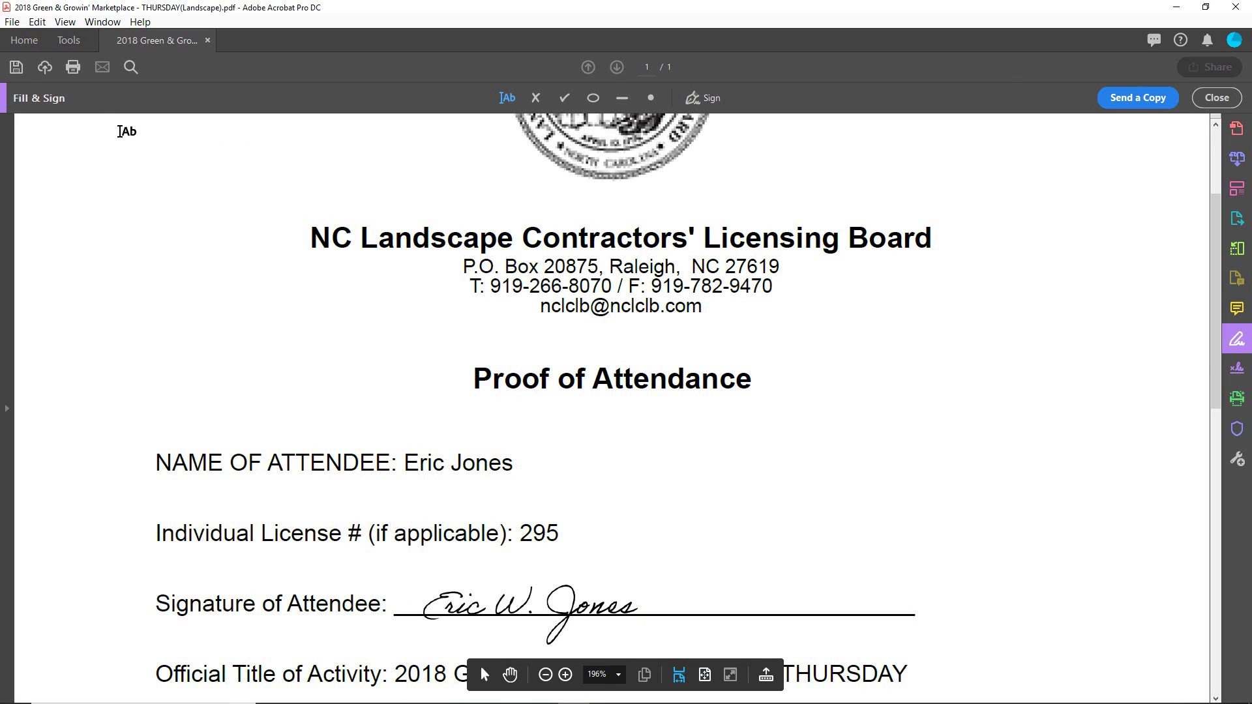
# - Save and close the signed Thursday landscape form, move it into the Landscape Proof of Attendance Forms 2018 folder, and minimize the folder window
pyautogui.click(17, 67)
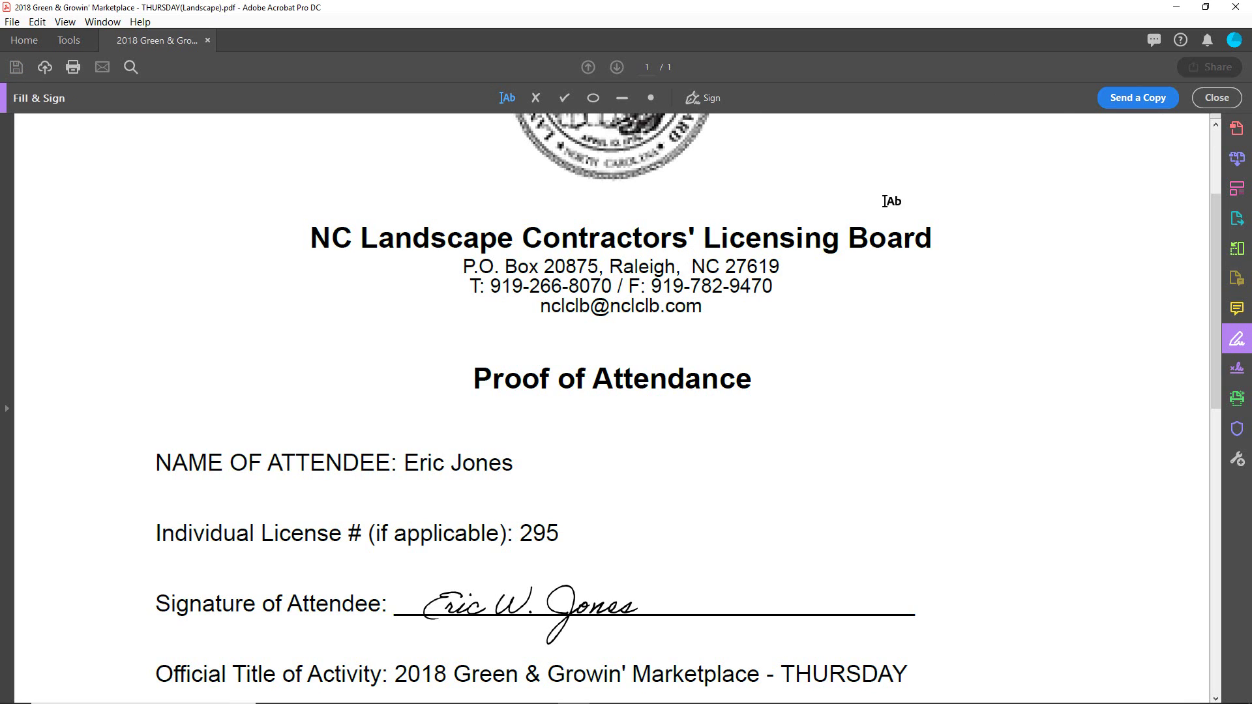
pyautogui.click(1236, 8)
pyautogui.moveTo(189, 169); pyautogui.dragTo(190, 161)
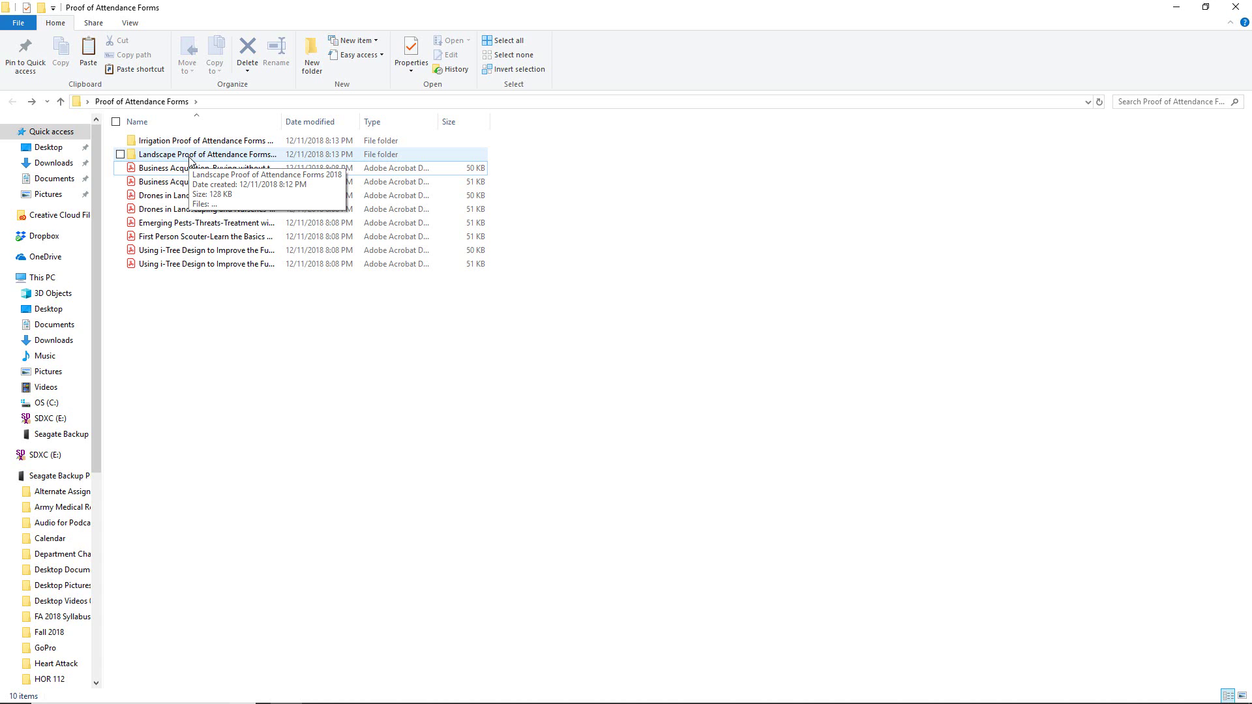
pyautogui.click(1182, 10)
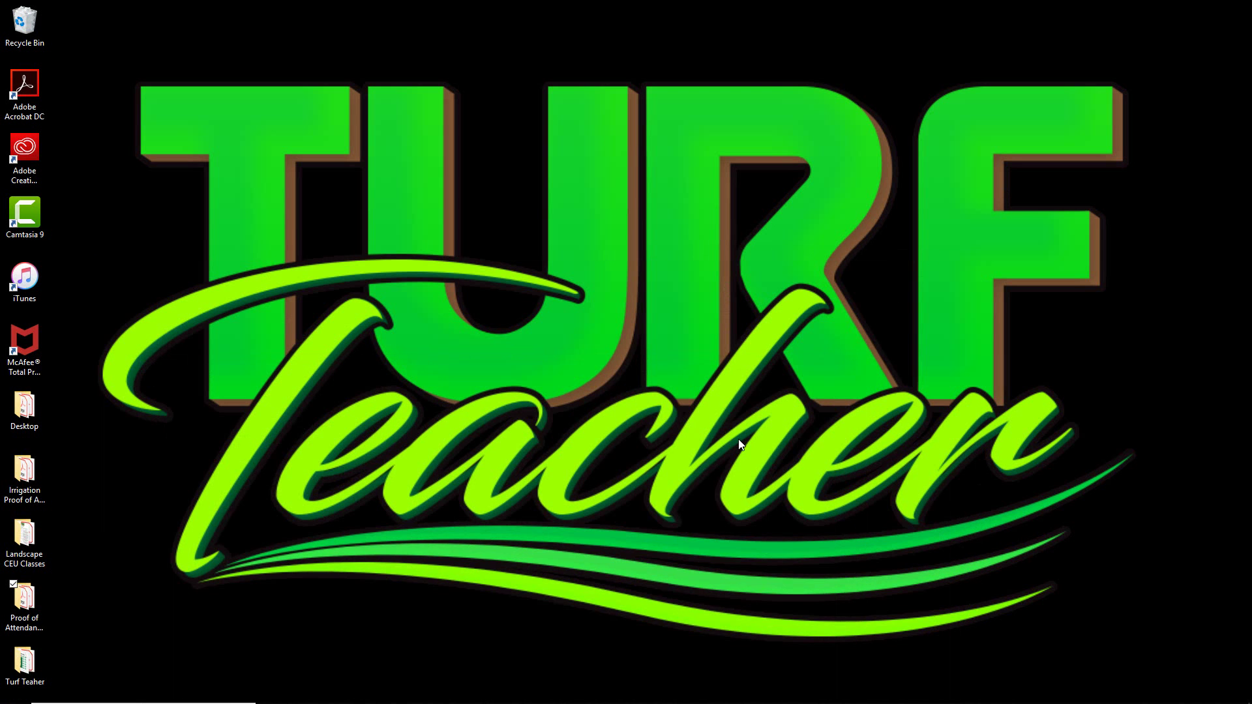